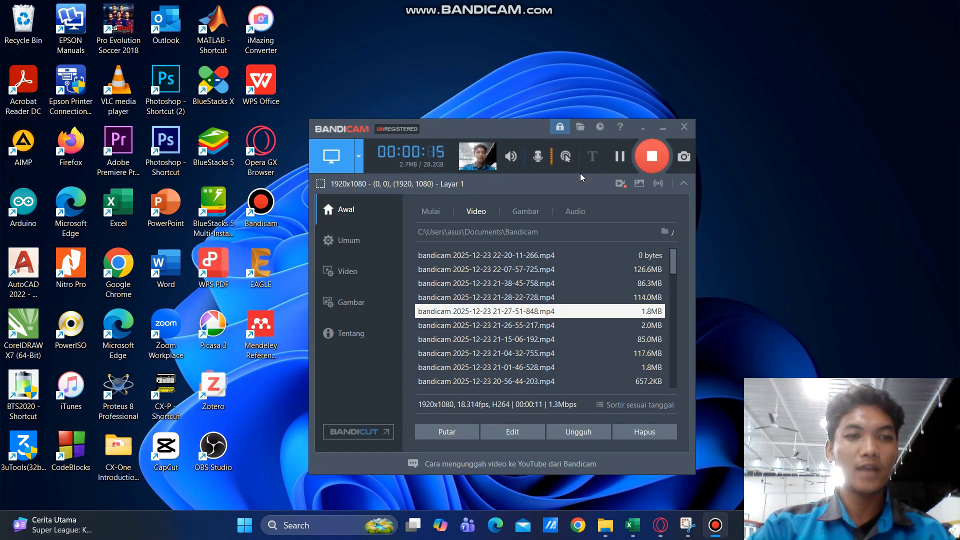
# - Open Proteus 8 Professional and start a new project named ATA in the Documents folder, declining to replace the existing project
pyautogui.doubleClick(129, 392)
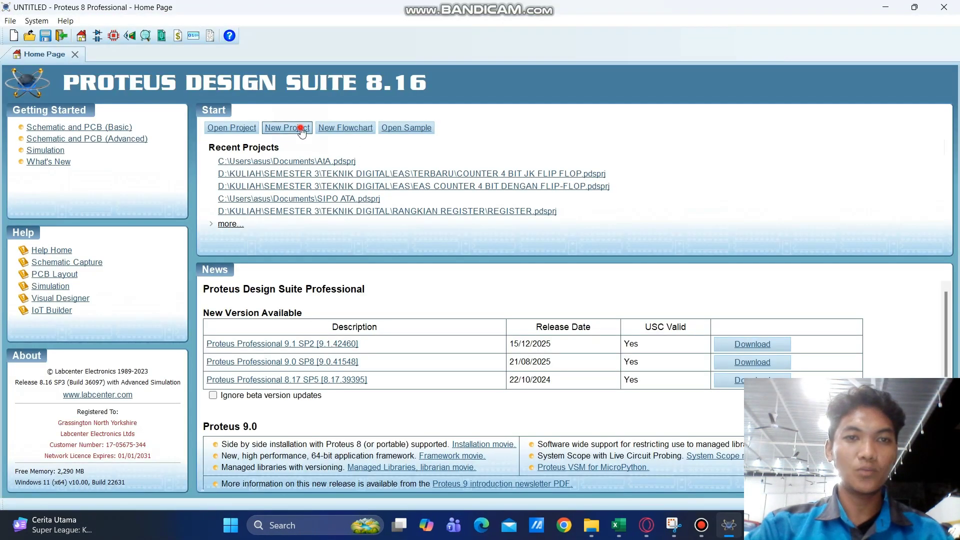
pyautogui.click(310, 129)
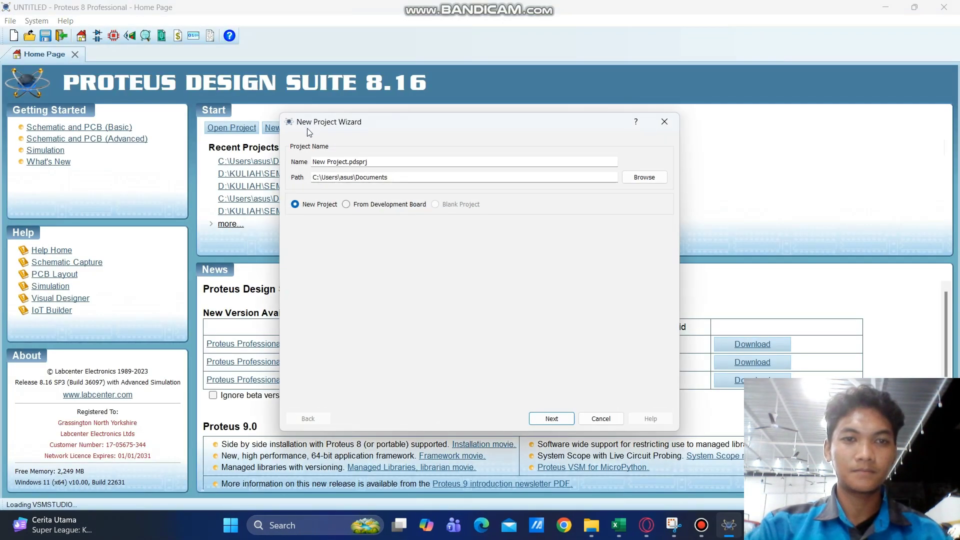
pyautogui.moveTo(348, 162); pyautogui.dragTo(313, 162)
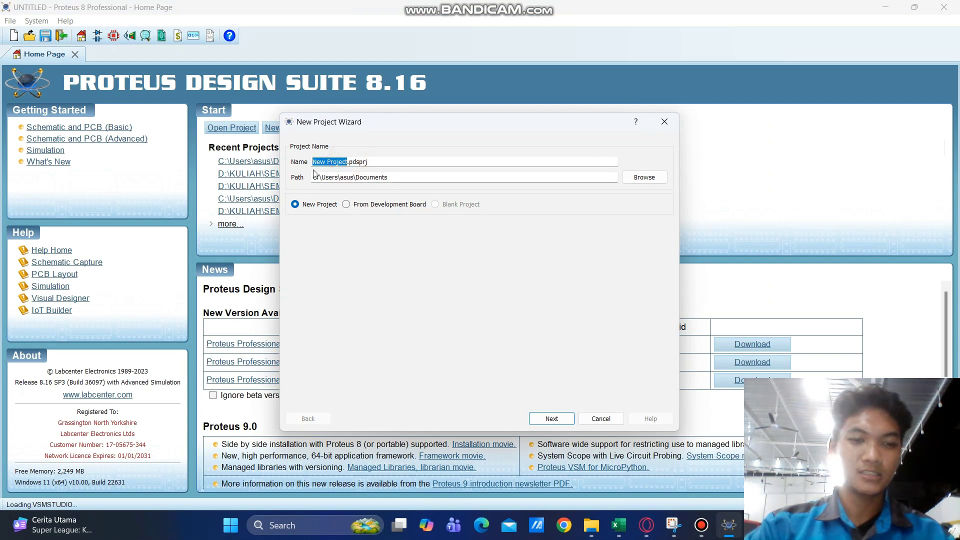
pyautogui.write('ATA')
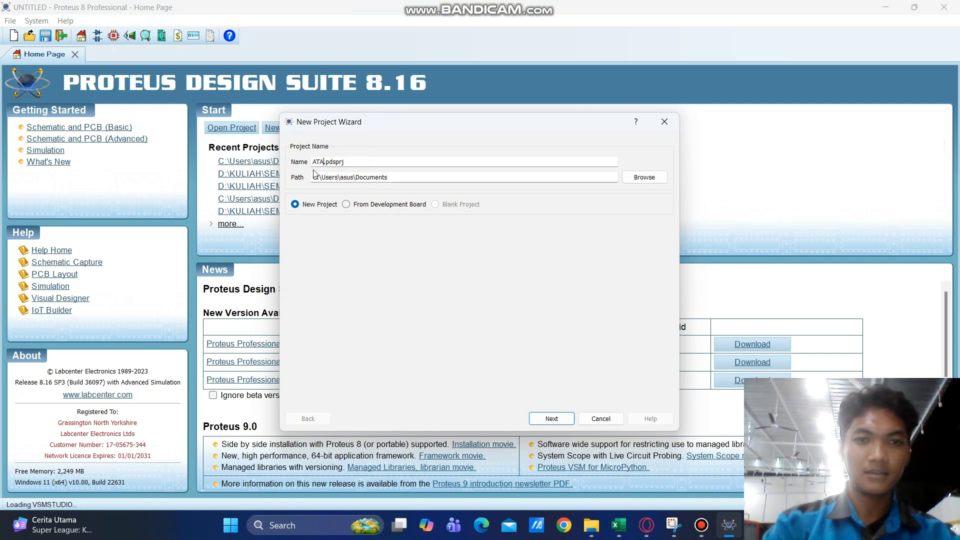
pyautogui.click(553, 418)
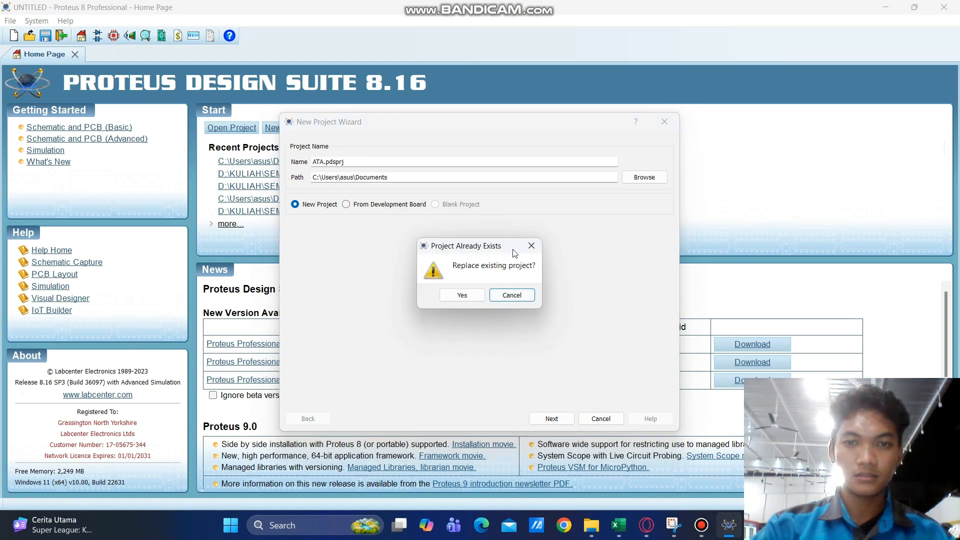
pyautogui.click(531, 246)
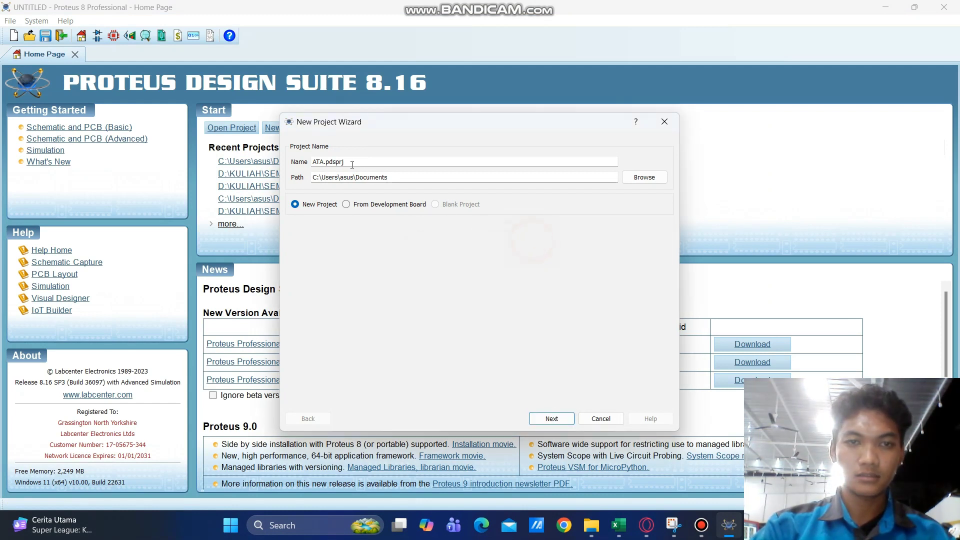
# - Rename the project ATTA and finish creating it with the default schematic settings and No Firmware Project
pyautogui.click(322, 162)
pyautogui.write('T')
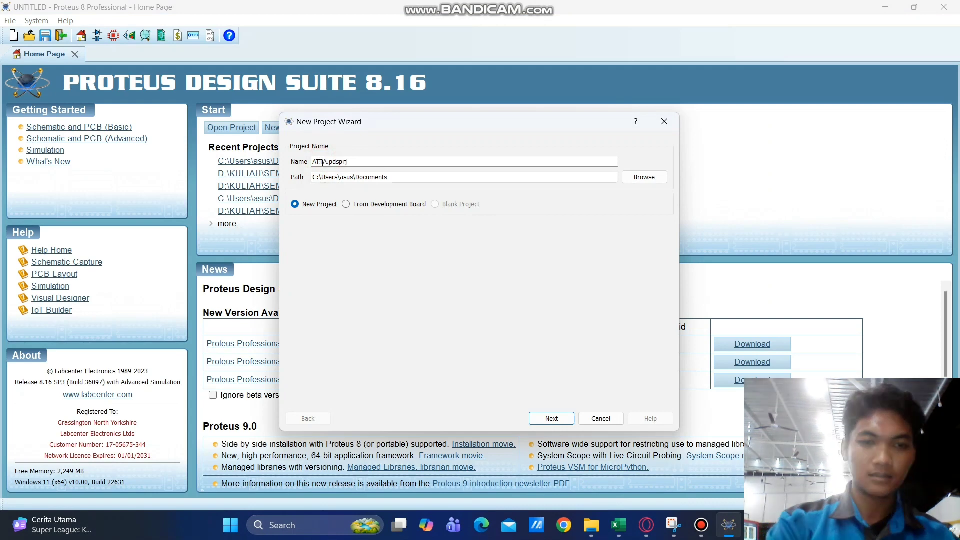
pyautogui.click(555, 422)
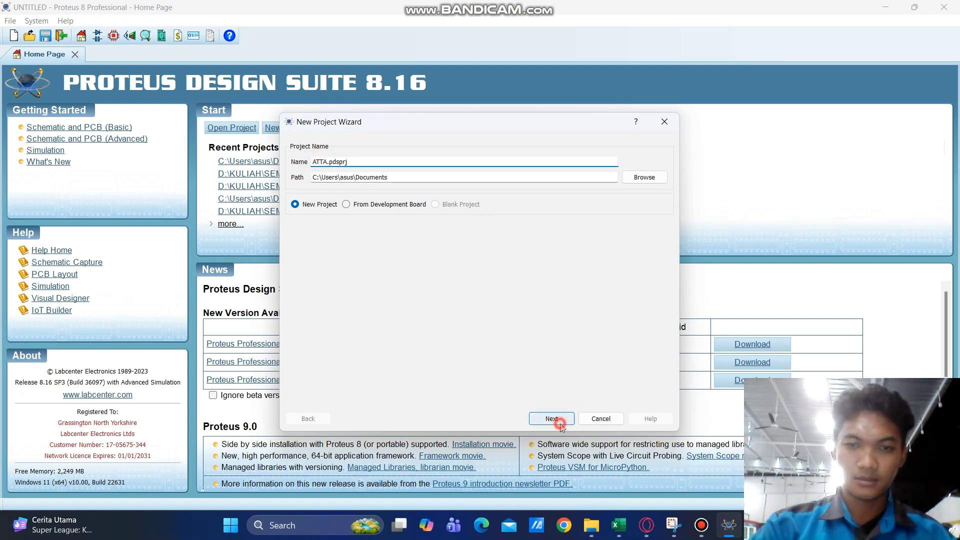
pyautogui.click(552, 418)
pyautogui.click(551, 419)
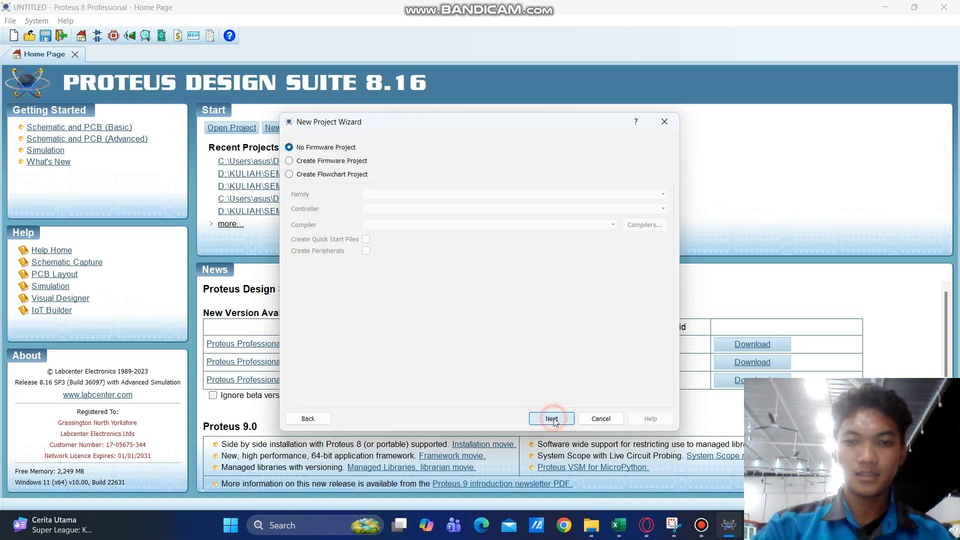
pyautogui.click(552, 418)
pyautogui.click(552, 418)
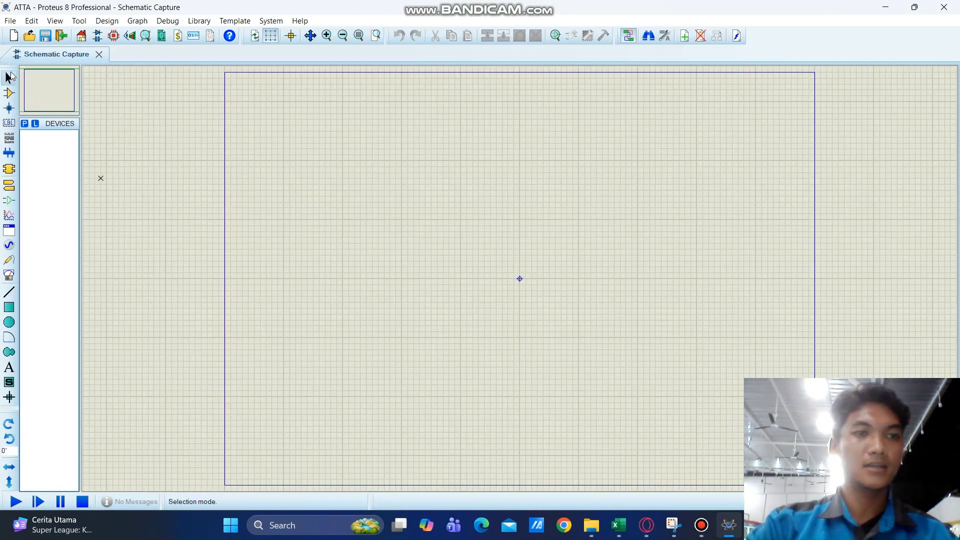
# - Find the 7SEG-BCD display with the keyword 7SEG and place one in the upper middle of the sheet
pyautogui.click(25, 124)
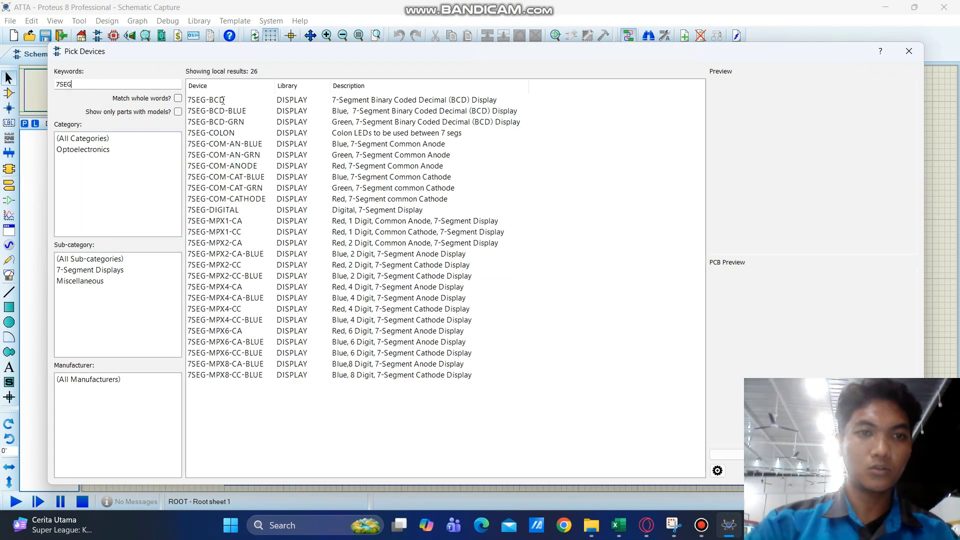
pyautogui.click(252, 100)
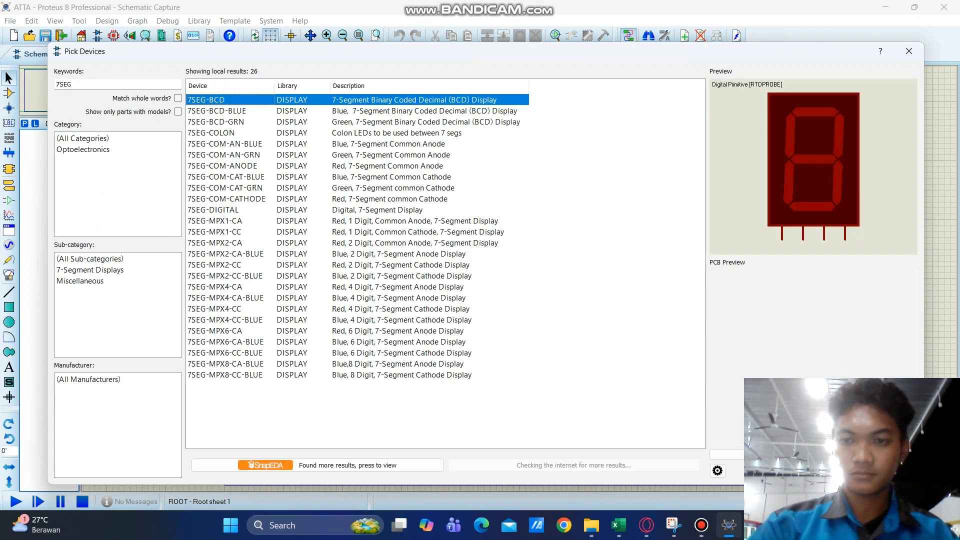
pyautogui.press('Return')
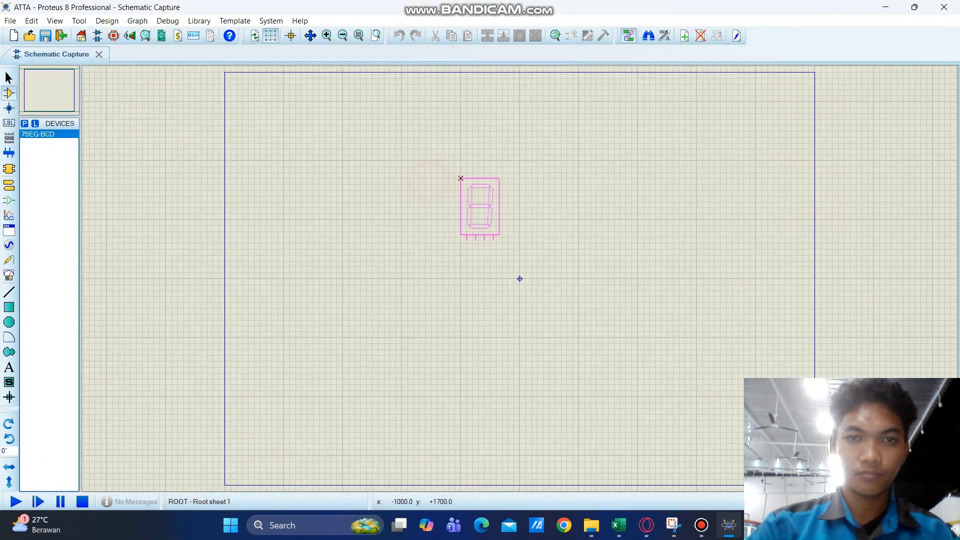
pyautogui.click(467, 178)
pyautogui.moveTo(496, 147); pyautogui.dragTo(544, 261)
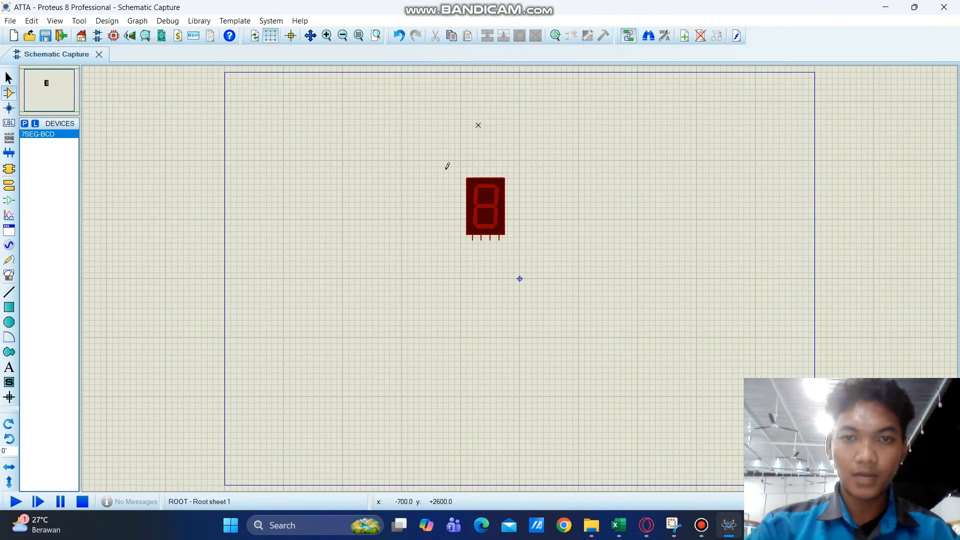
# - Add the 74LS76 JK flip-flop and place four of them in an evenly spaced row below the seven-segment display
pyautogui.click(25, 124)
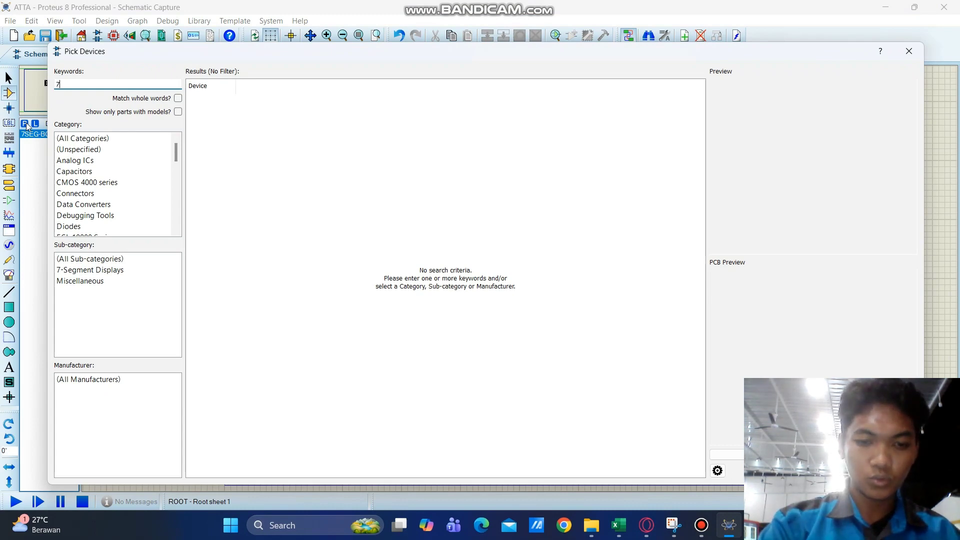
pyautogui.write('74LS76')
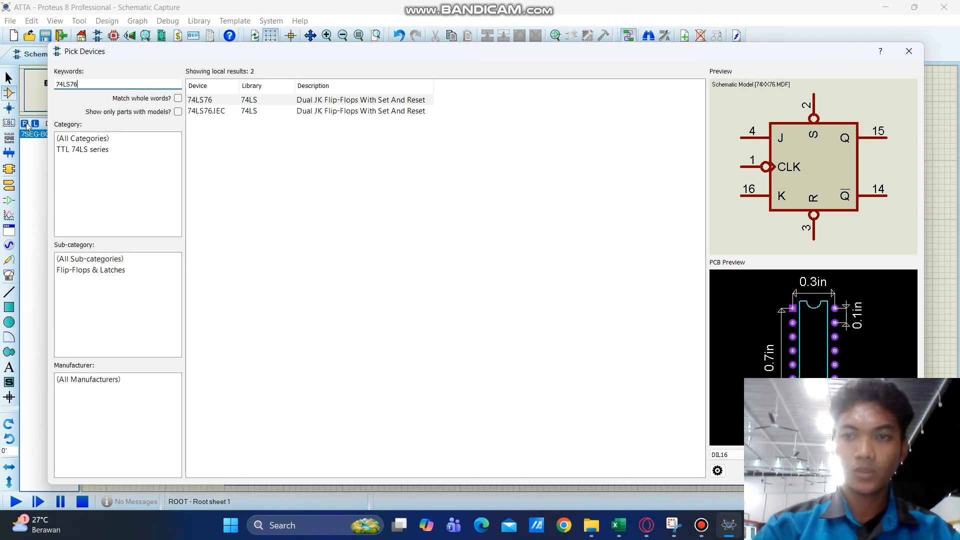
pyautogui.press('Return')
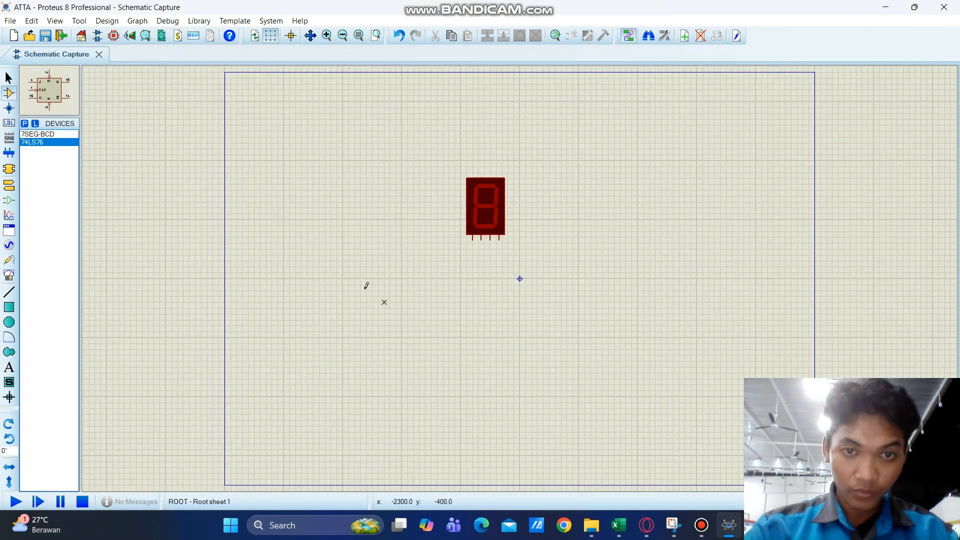
pyautogui.click(295, 284)
pyautogui.click(290, 291)
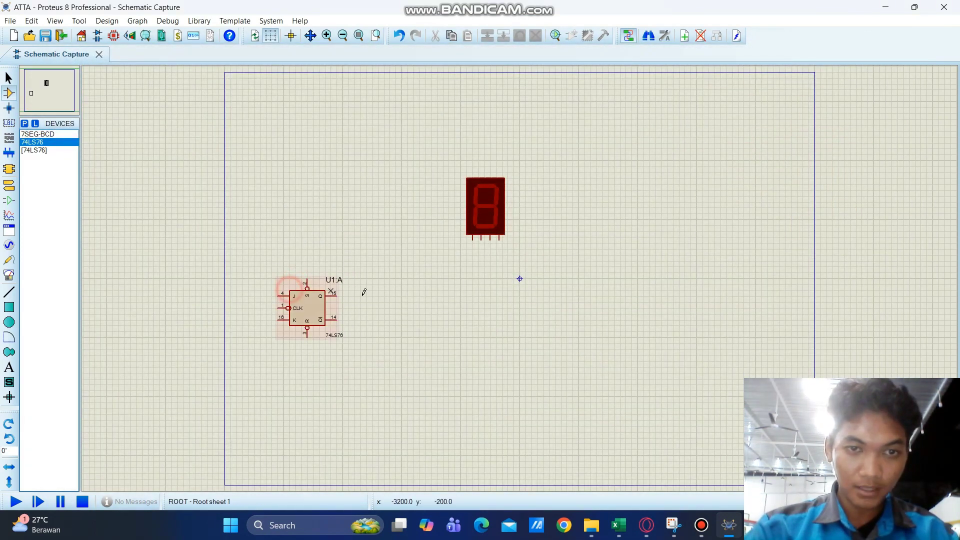
pyautogui.click(415, 297)
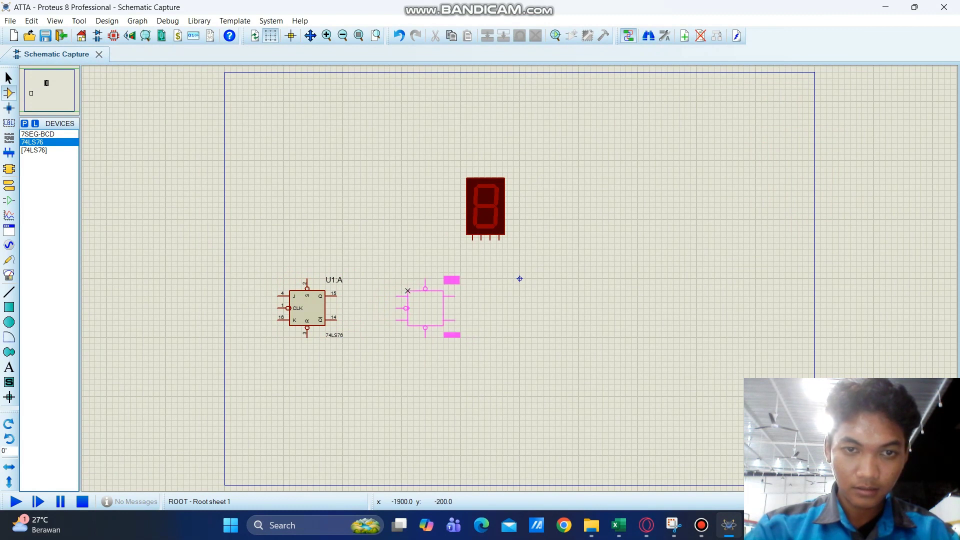
pyautogui.click(409, 289)
pyautogui.click(535, 295)
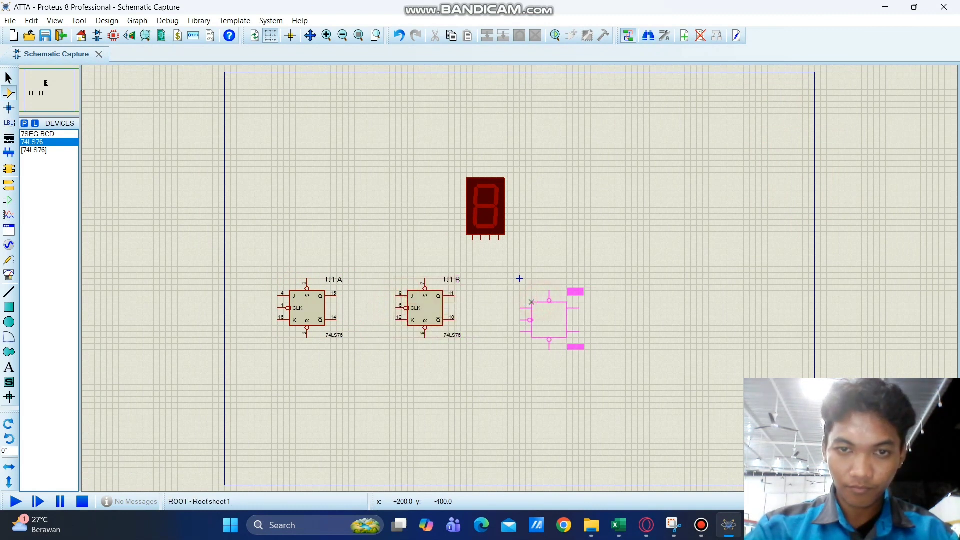
pyautogui.click(525, 290)
pyautogui.click(645, 293)
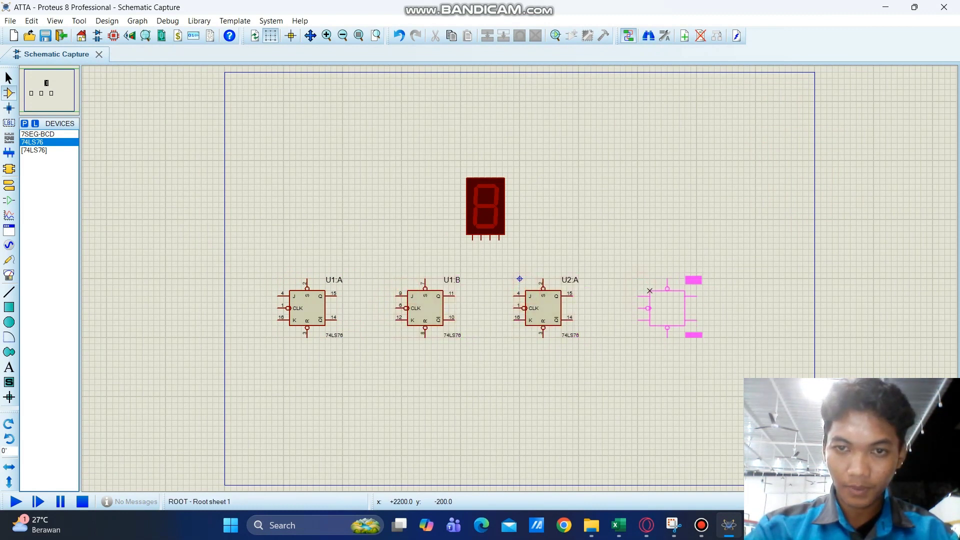
pyautogui.click(651, 294)
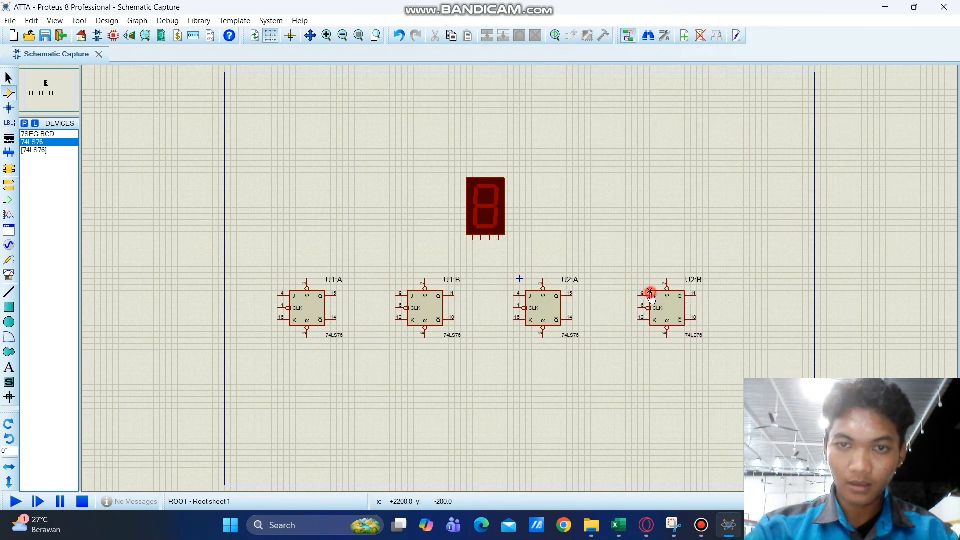
# - Add the CLOCK device and place one below the flip-flop row, between the third and fourth flip-flops
pyautogui.click(24, 124)
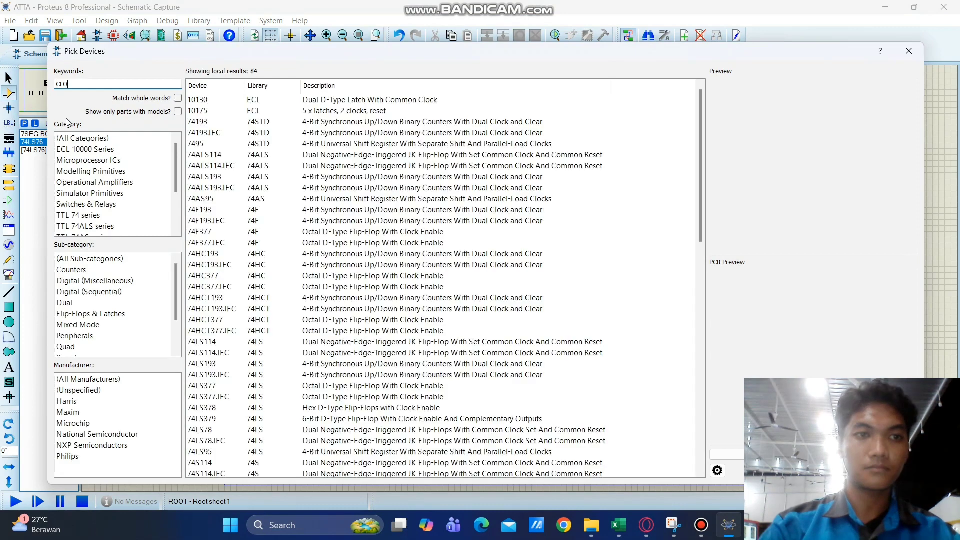
pyautogui.press('Return')
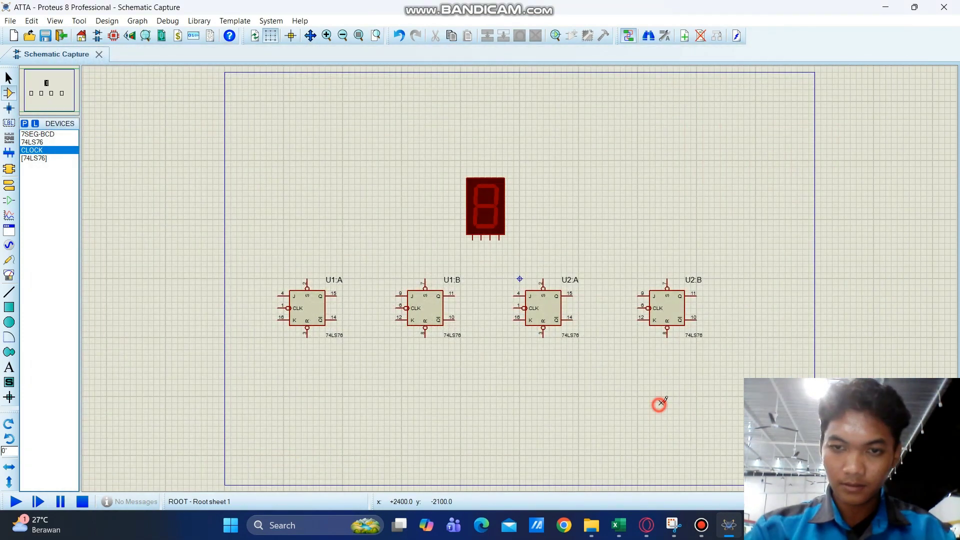
pyautogui.click(614, 396)
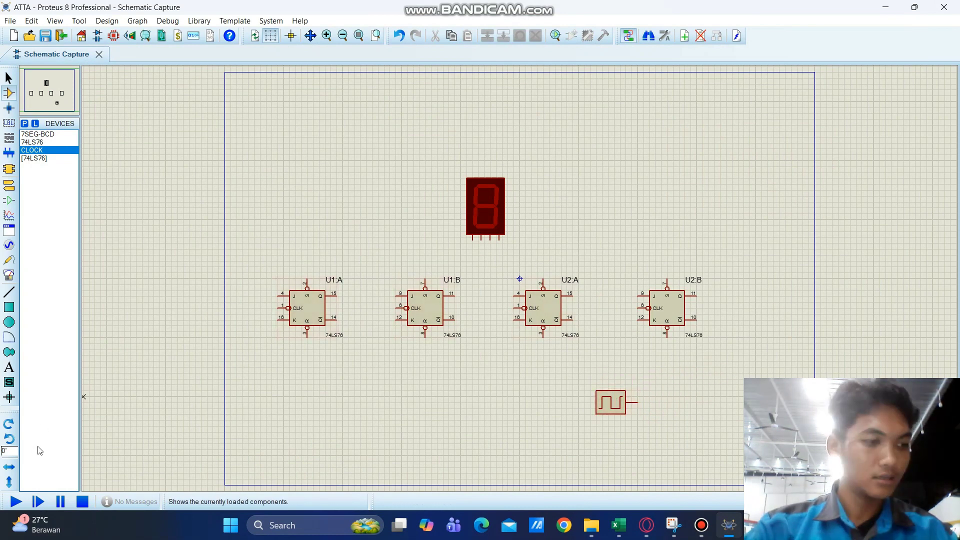
# - Find the large logic probe with the keyword LOGICPROBE and add LOGICPROBE (BIG) to the project's devices
pyautogui.click(25, 124)
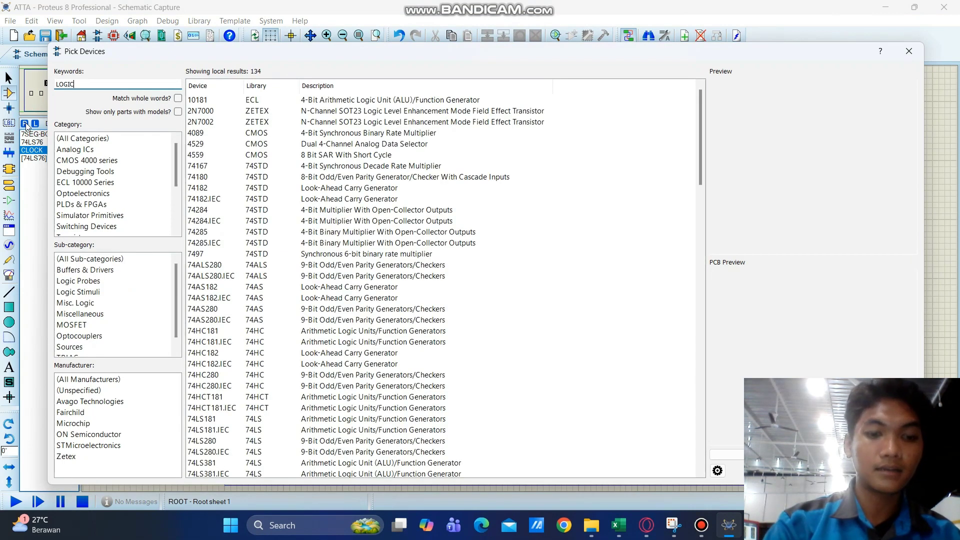
pyautogui.write('ROBE')
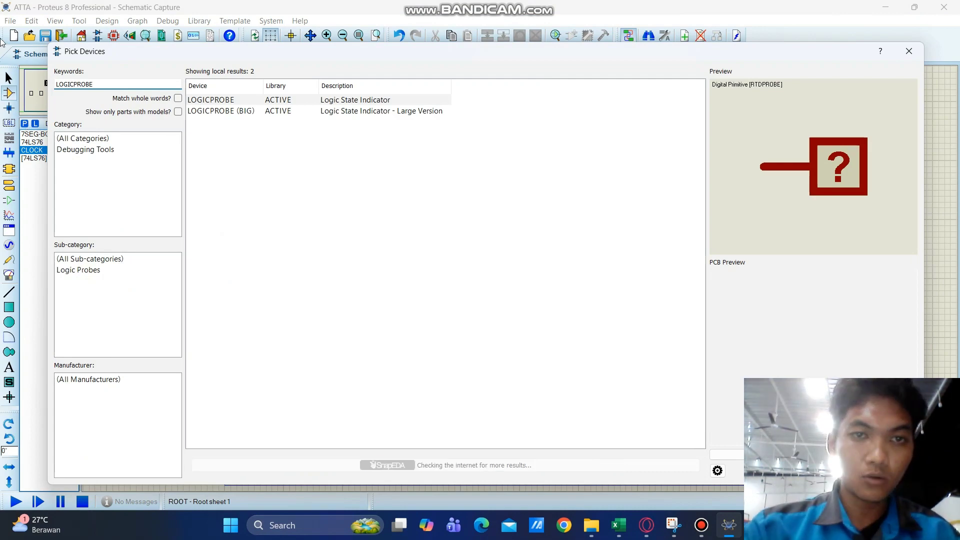
pyautogui.click(228, 112)
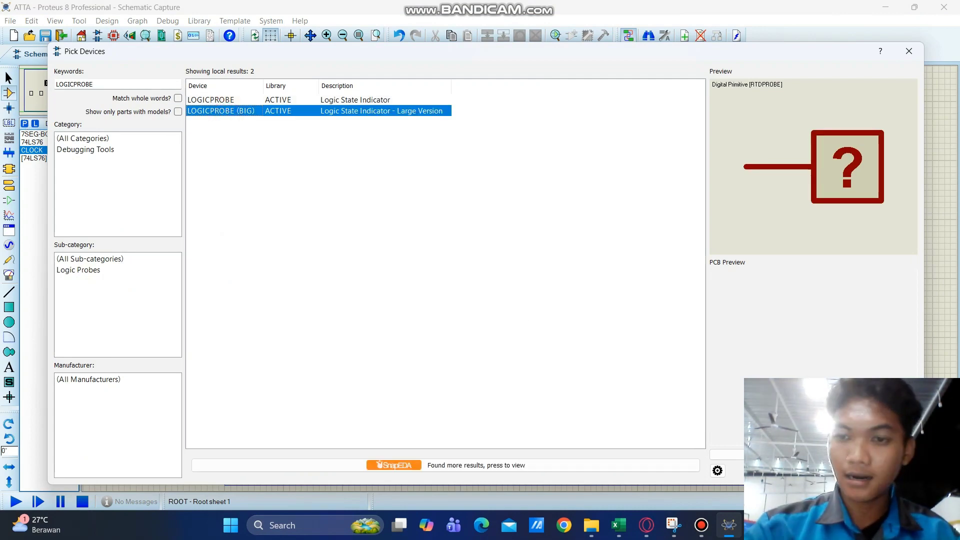
pyautogui.doubleClick(228, 110)
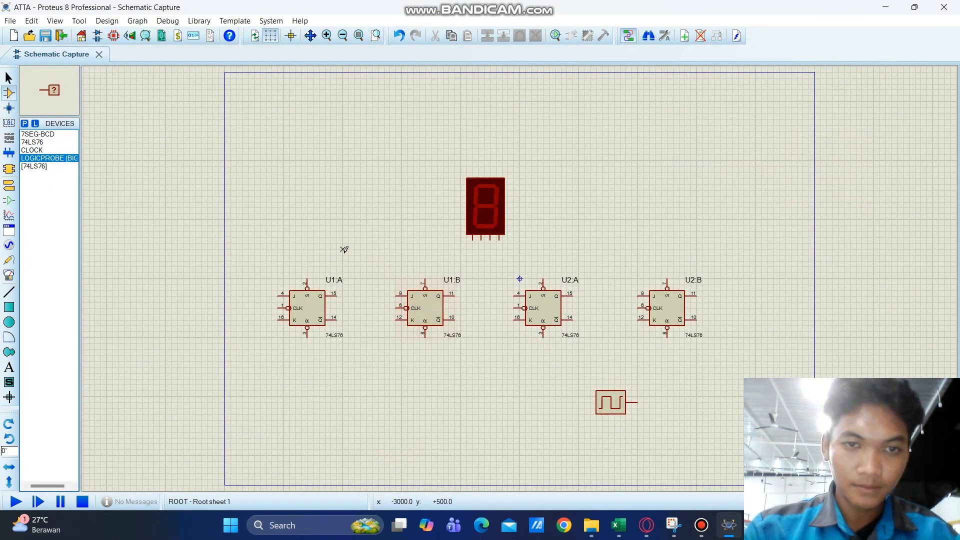
# - Place four LOGICPROBE (BIG) probes, one just above and to the right of each 74LS76 flip-flop
pyautogui.click(355, 254)
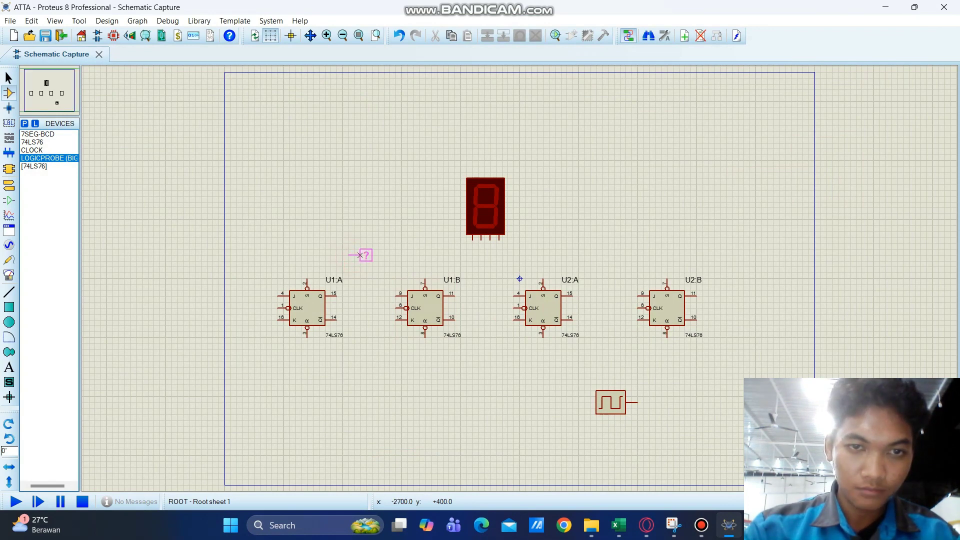
pyautogui.click(355, 256)
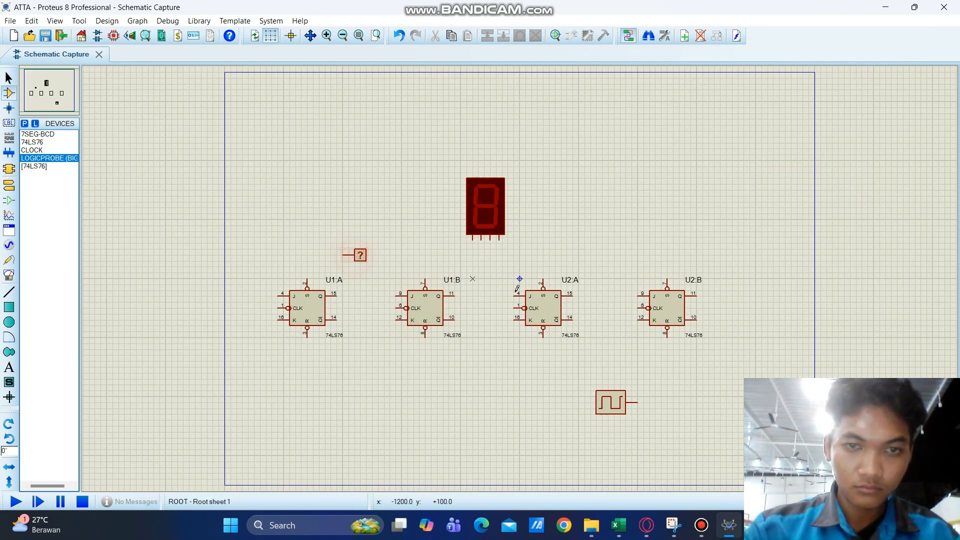
pyautogui.click(478, 264)
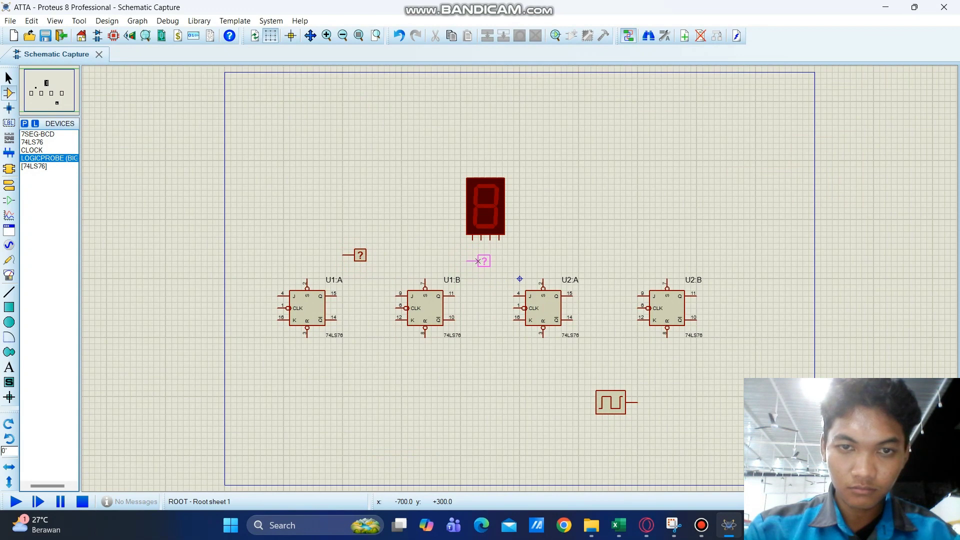
pyautogui.click(478, 261)
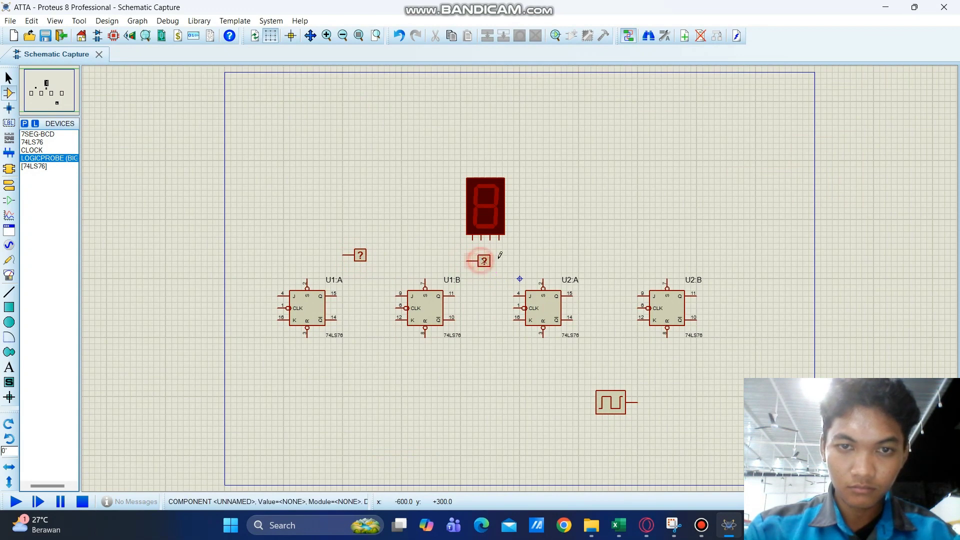
pyautogui.click(598, 266)
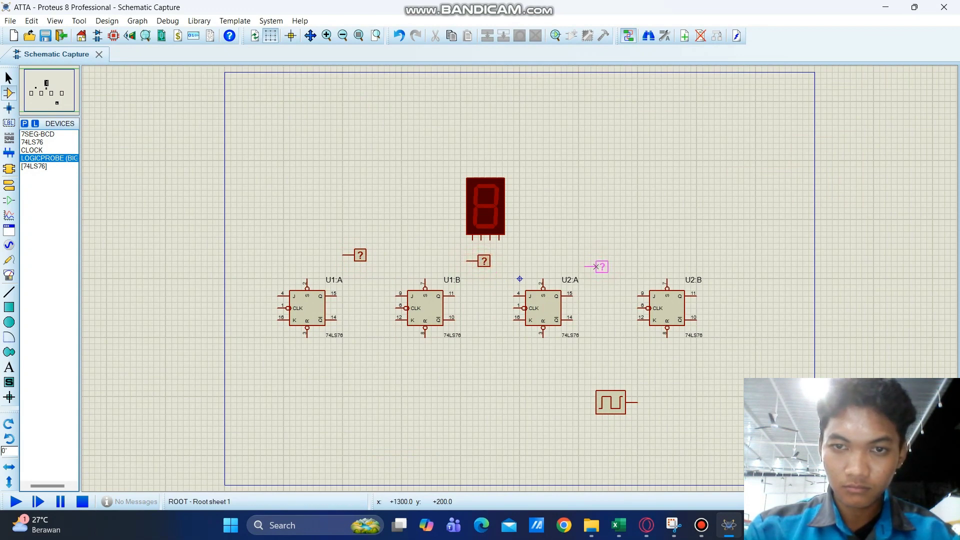
pyautogui.click(597, 266)
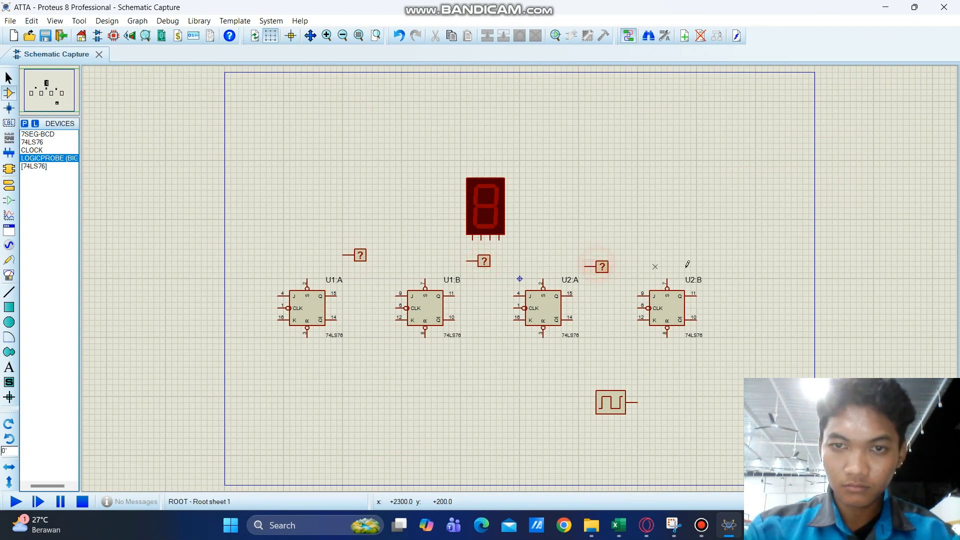
pyautogui.click(712, 265)
pyautogui.click(720, 267)
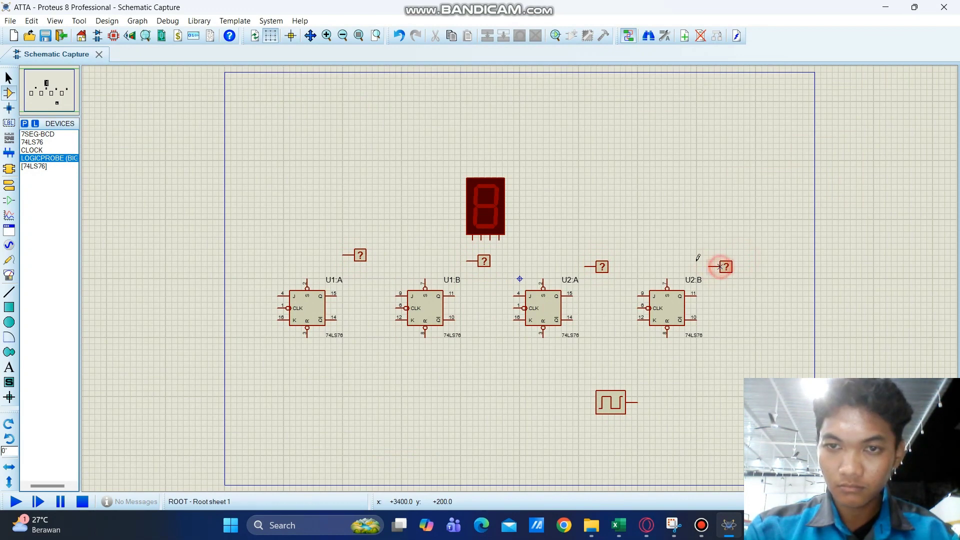
# - Move the seven-segment display up and left above flip-flop U1:A, and place a POWER terminal to the upper left of U1:A
pyautogui.moveTo(450, 162); pyautogui.dragTo(308, 156)
pyautogui.click(436, 165)
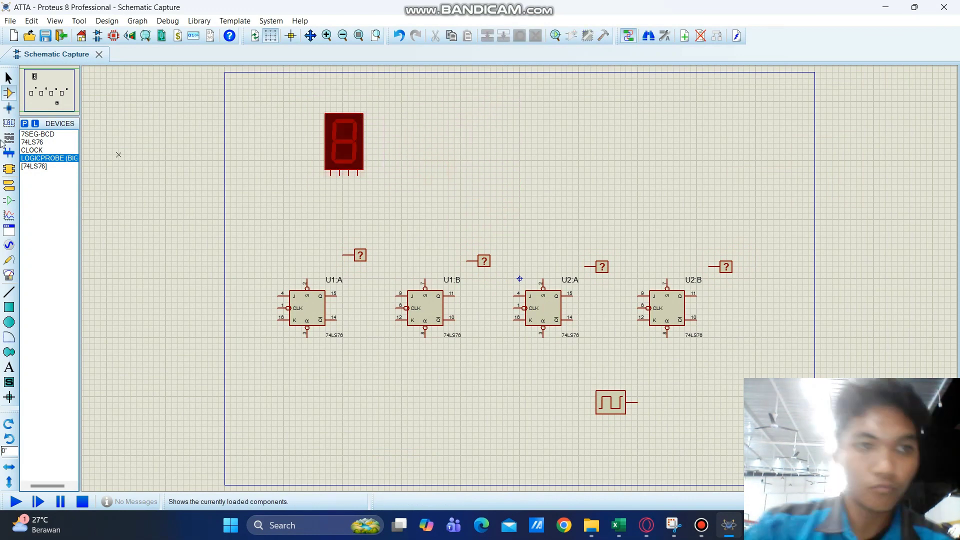
pyautogui.click(9, 185)
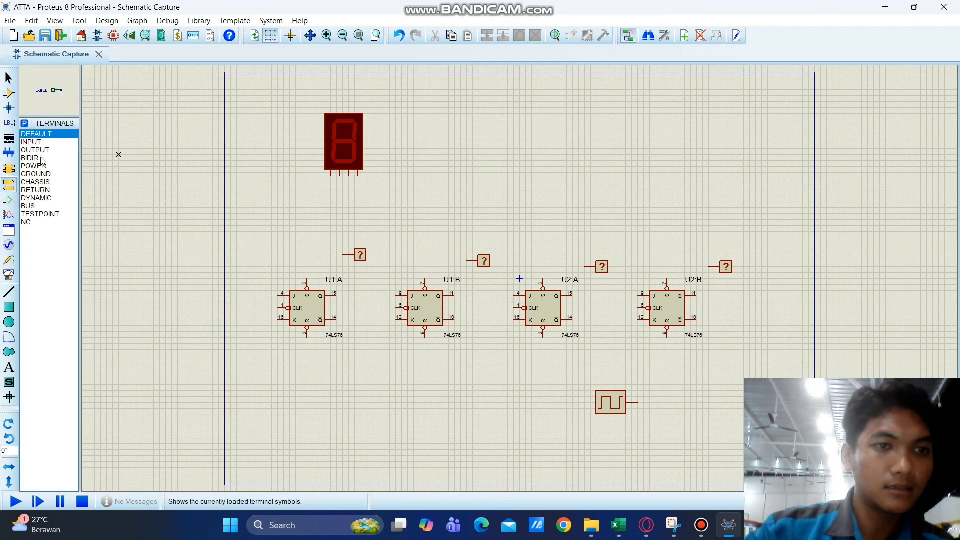
pyautogui.click(35, 166)
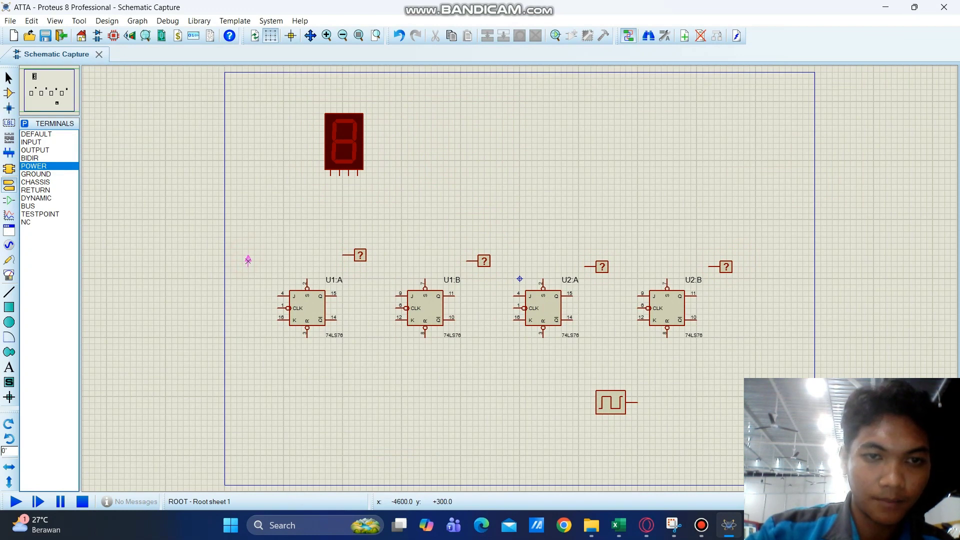
pyautogui.click(248, 253)
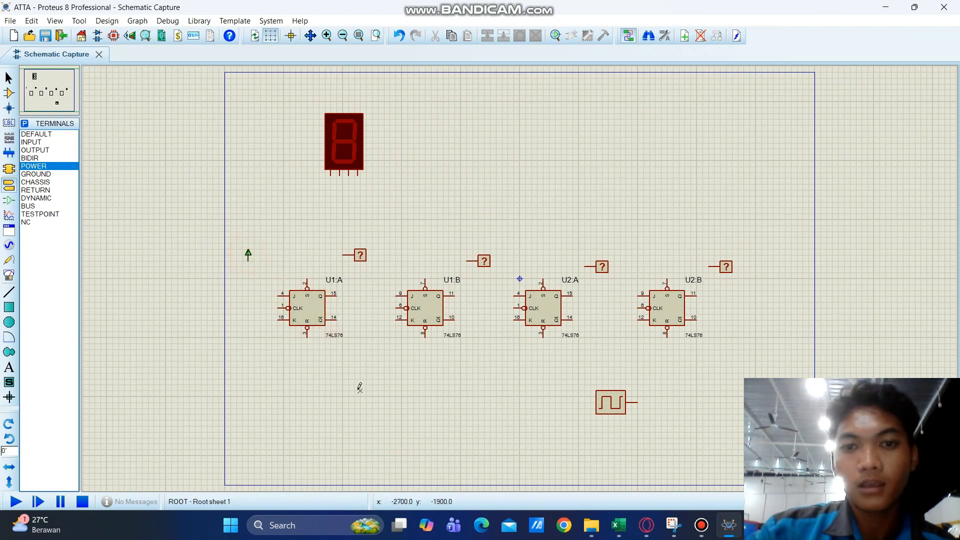
# - Examine the pins of flip-flop U1:A, the seven-segment display's inputs and the overall component layout
pyautogui.scroll(3, 355, 375)
pyautogui.scroll(-3, 513, 175)
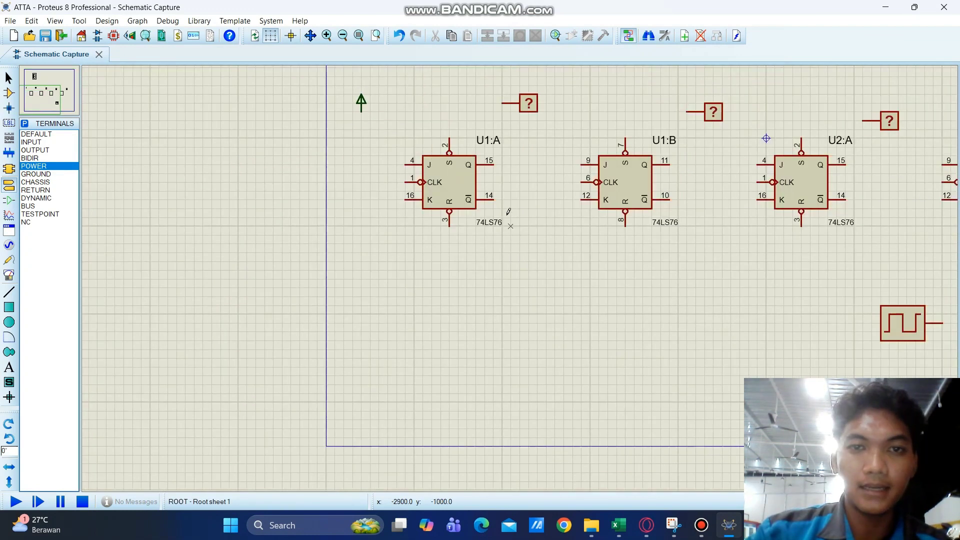
pyautogui.scroll(1, 521, 274)
pyautogui.scroll(1, 520, 276)
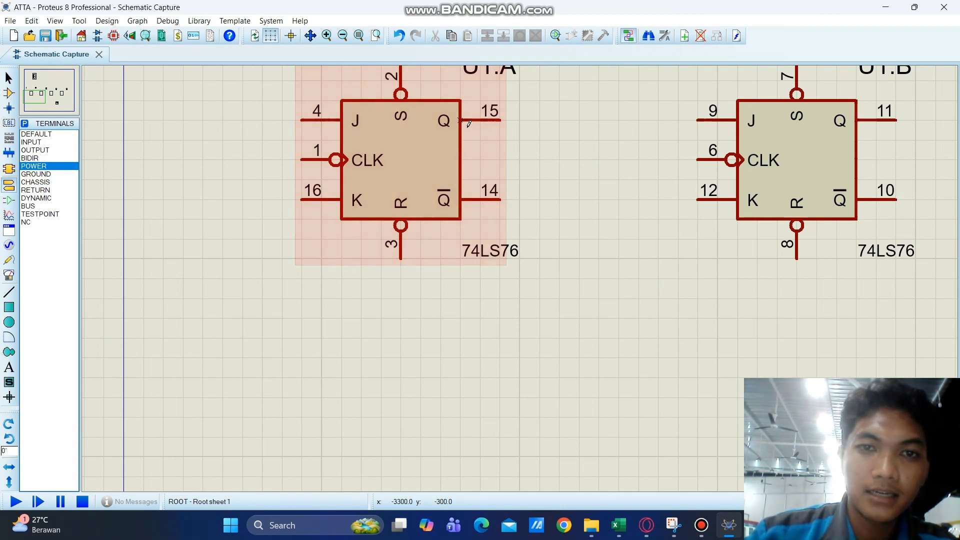
pyautogui.scroll(-3, 425, 188)
pyautogui.scroll(-2, 561, 158)
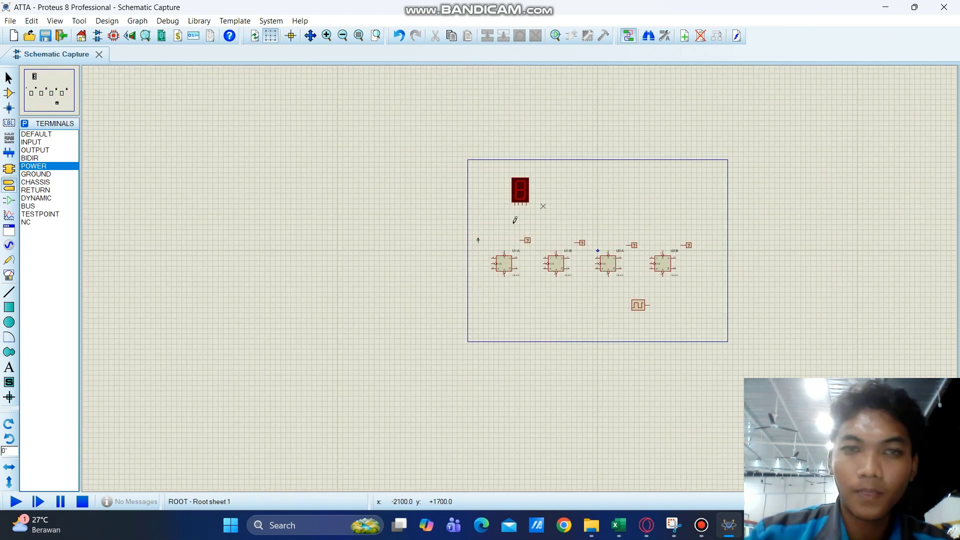
pyautogui.scroll(1, 508, 220)
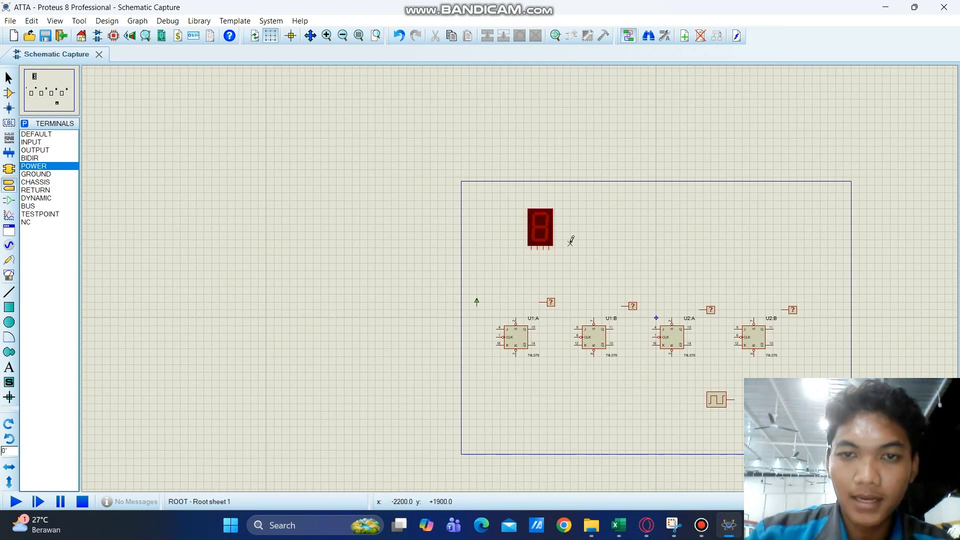
pyautogui.scroll(1, 520, 277)
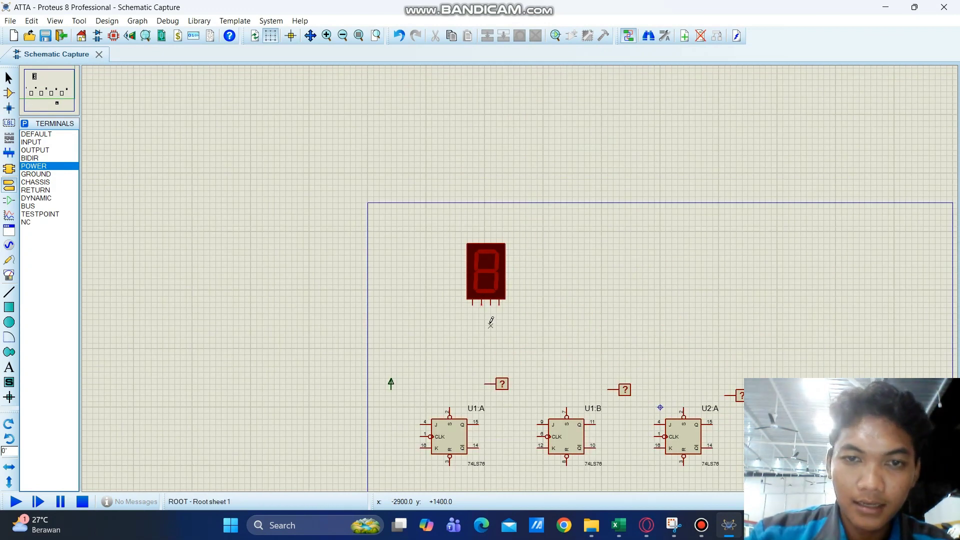
pyautogui.scroll(1, 491, 322)
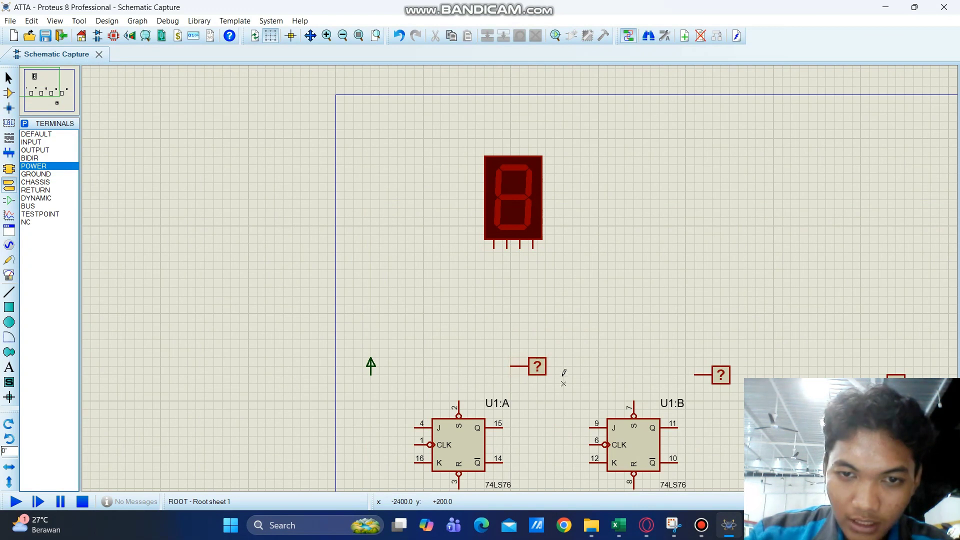
pyautogui.scroll(-3, 564, 370)
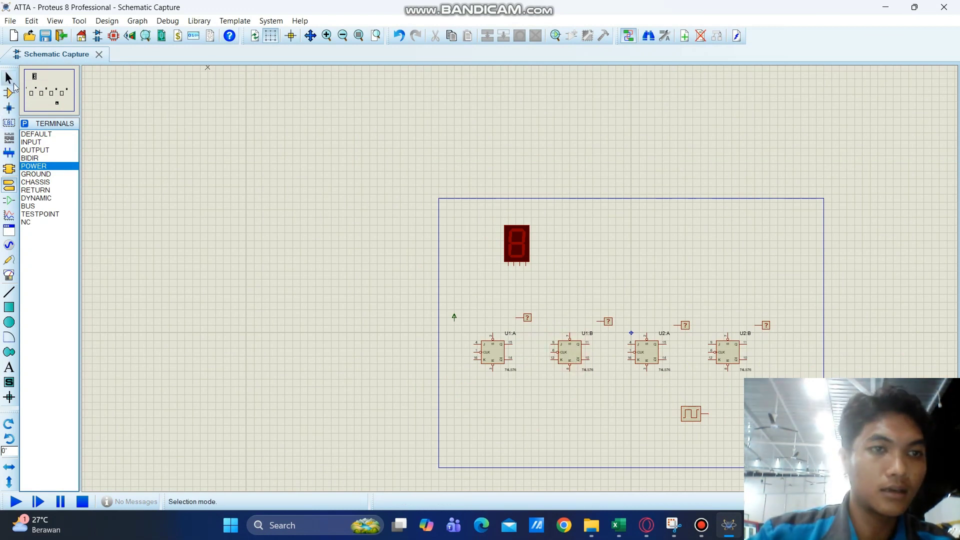
# - Wire the POWER terminal to the K input of U1:A and join that flip-flop's J input to the same wire
pyautogui.scroll(1, 601, 374)
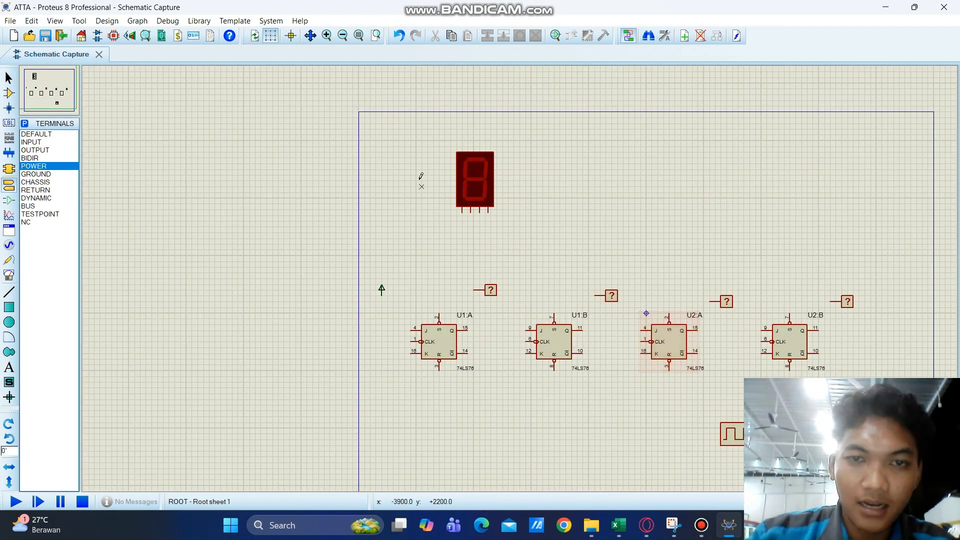
pyautogui.scroll(-2, 520, 325)
pyautogui.scroll(3, 508, 390)
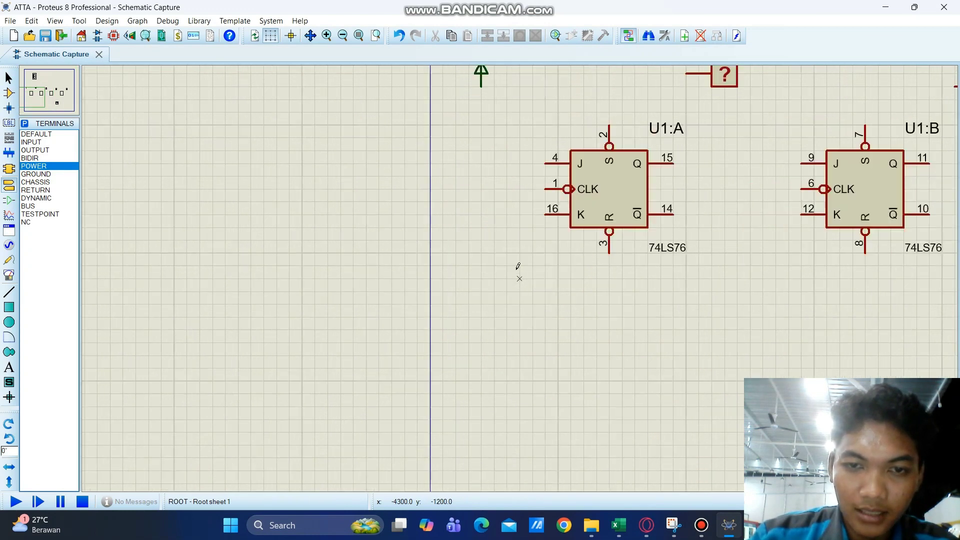
pyautogui.click(481, 86)
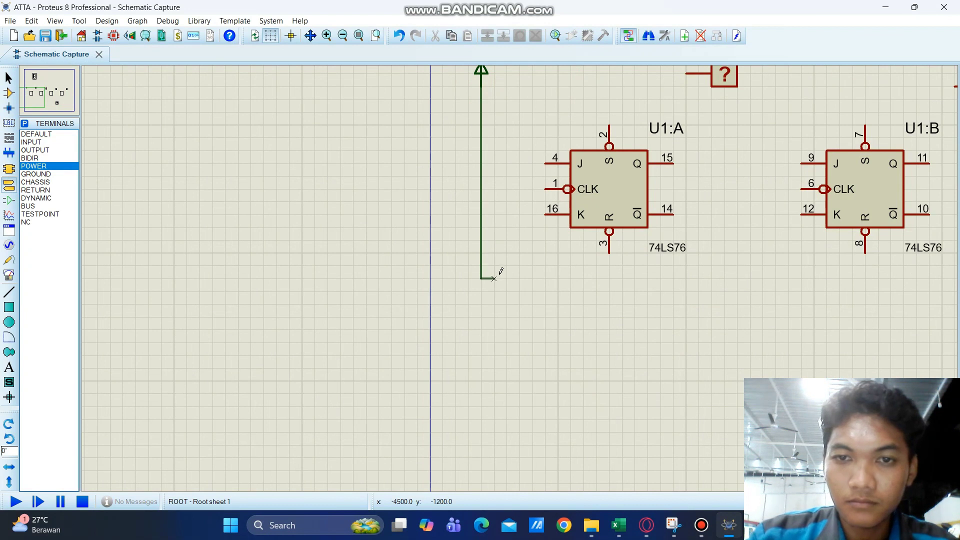
pyautogui.click(481, 214)
pyautogui.click(546, 214)
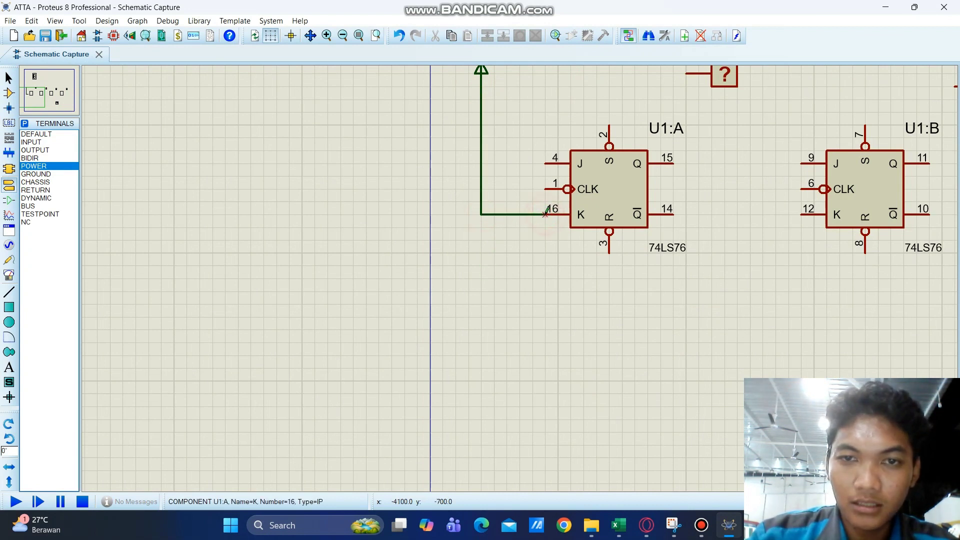
pyautogui.click(545, 162)
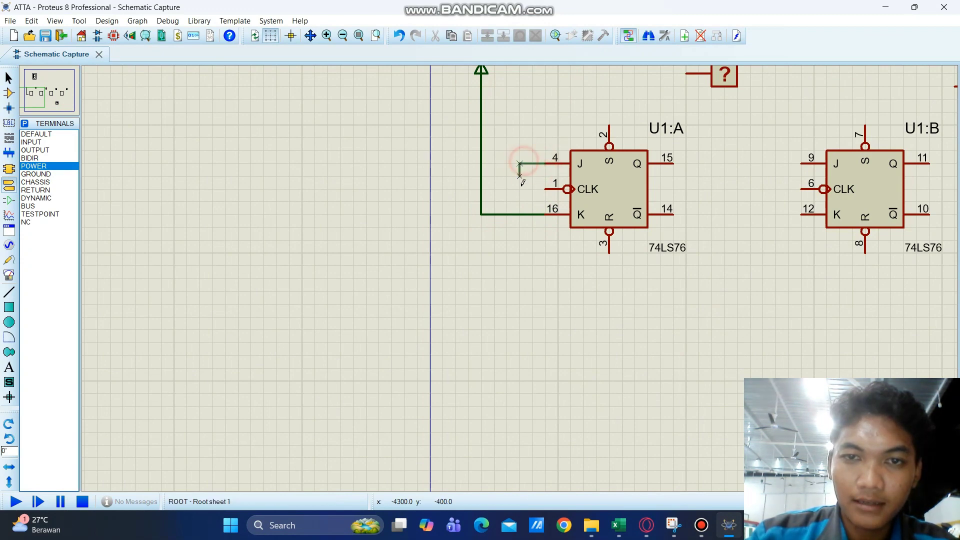
pyautogui.click(520, 214)
# - Run a wire from the power line beneath the flip-flop row to the J input of U2:B, and connect its K input to it
pyautogui.scroll(-3, 550, 250)
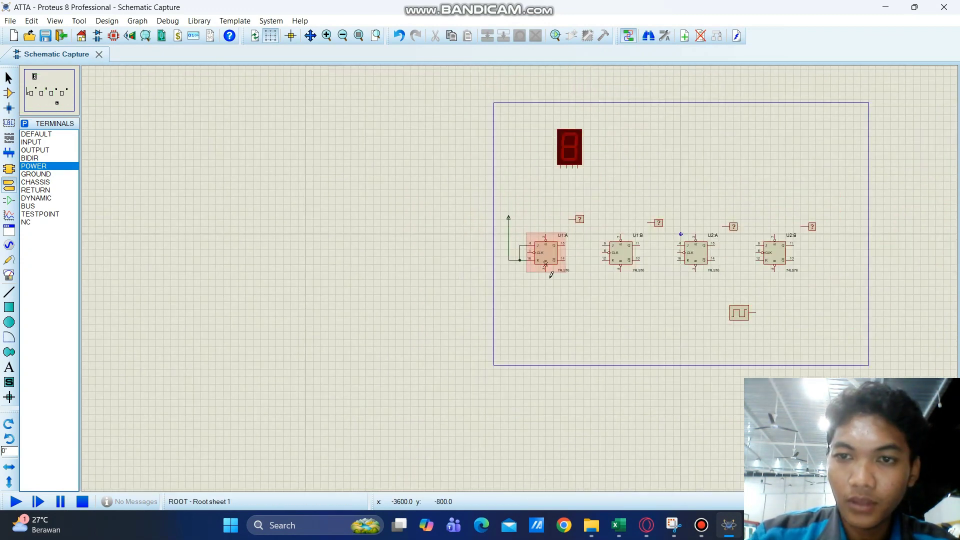
pyautogui.scroll(1, 518, 270)
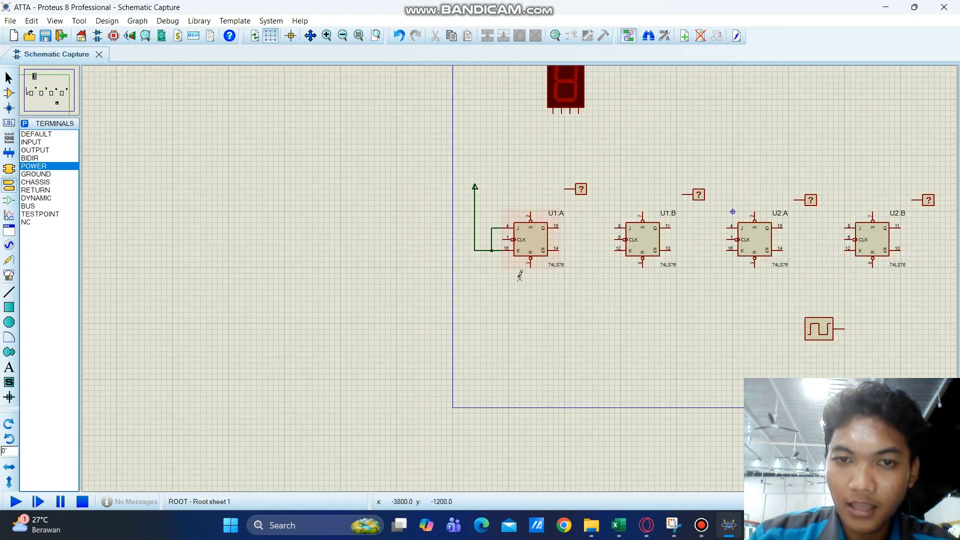
pyautogui.click(474, 251)
pyautogui.click(477, 289)
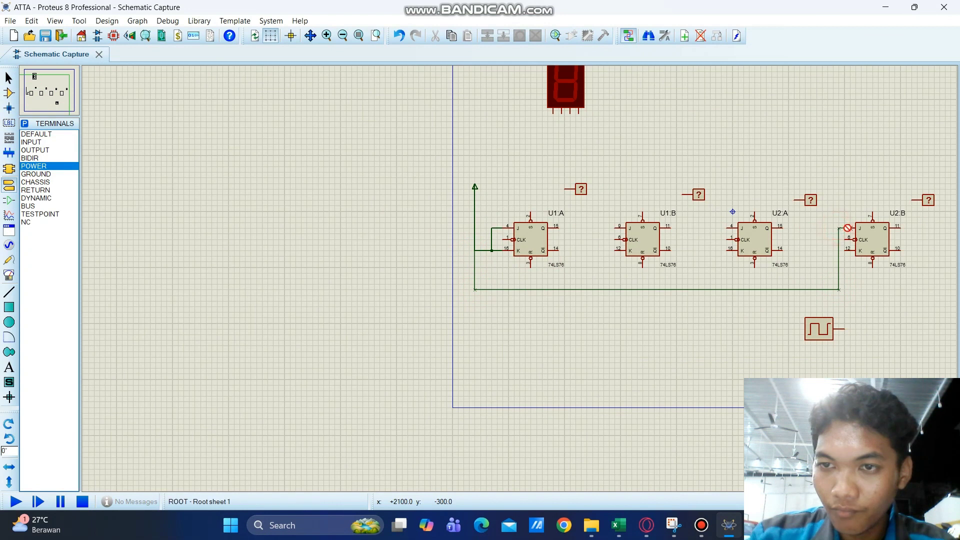
pyautogui.click(845, 227)
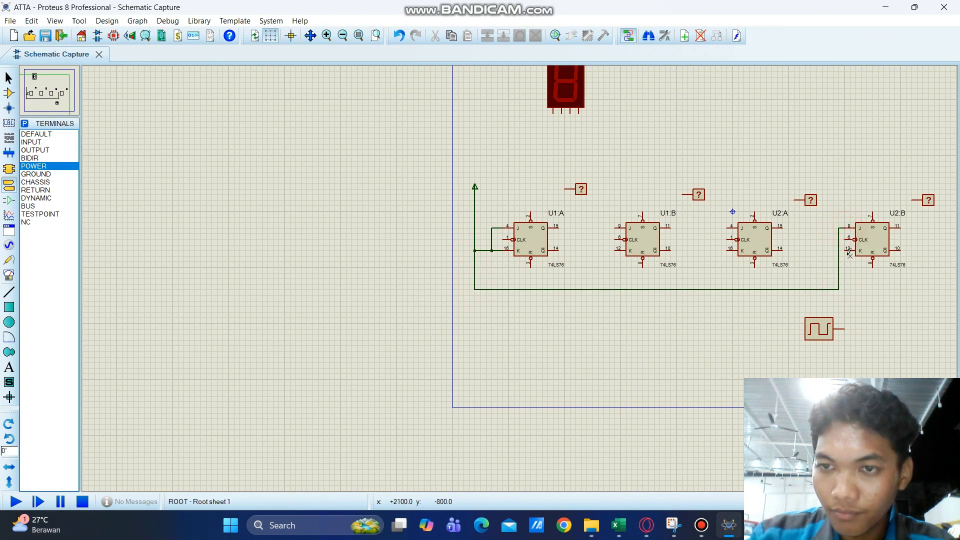
pyautogui.click(845, 249)
pyautogui.click(839, 250)
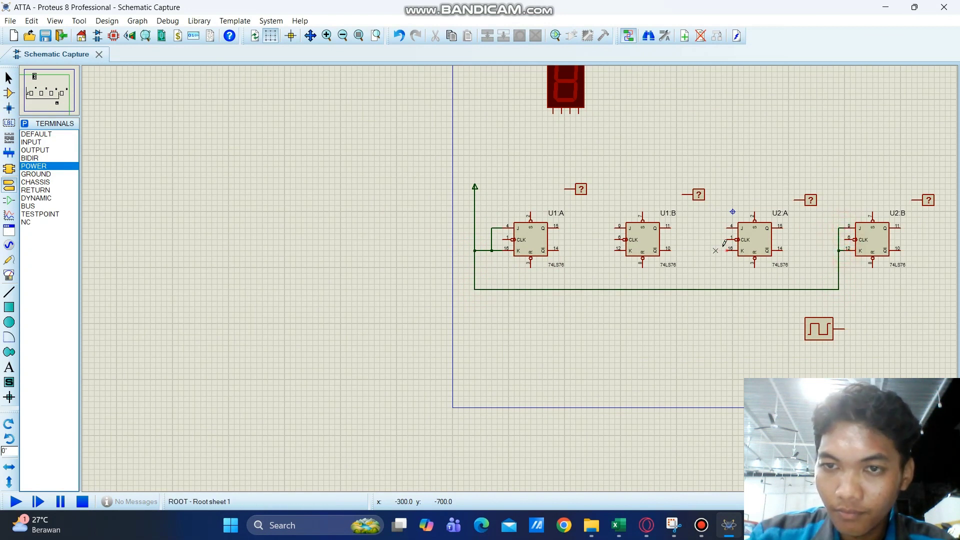
# - Connect the J and K inputs of U2:A to the power line running beneath the flip-flops
pyautogui.click(720, 228)
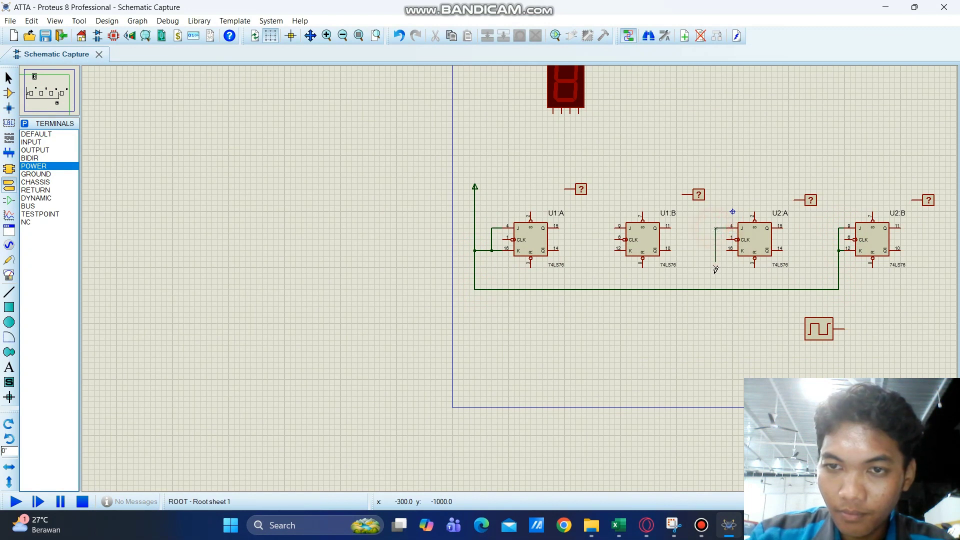
pyautogui.click(715, 289)
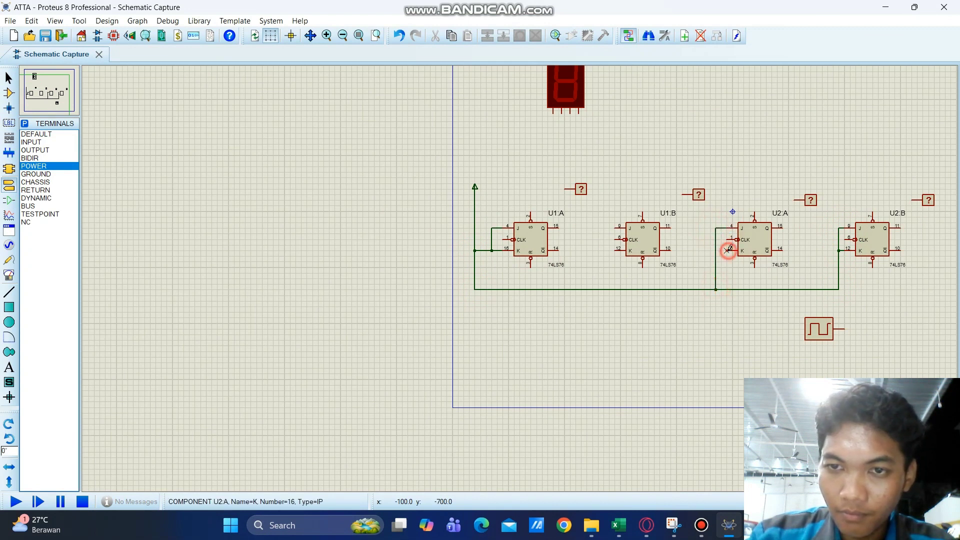
pyautogui.click(716, 250)
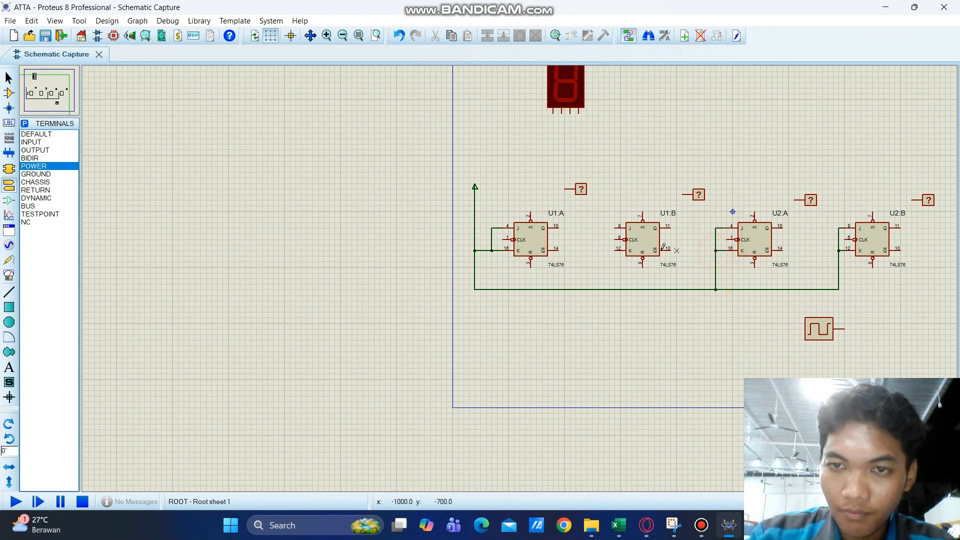
# - Join the K and J inputs of U1:B and connect them to the power line beneath the flip-flops
pyautogui.click(615, 249)
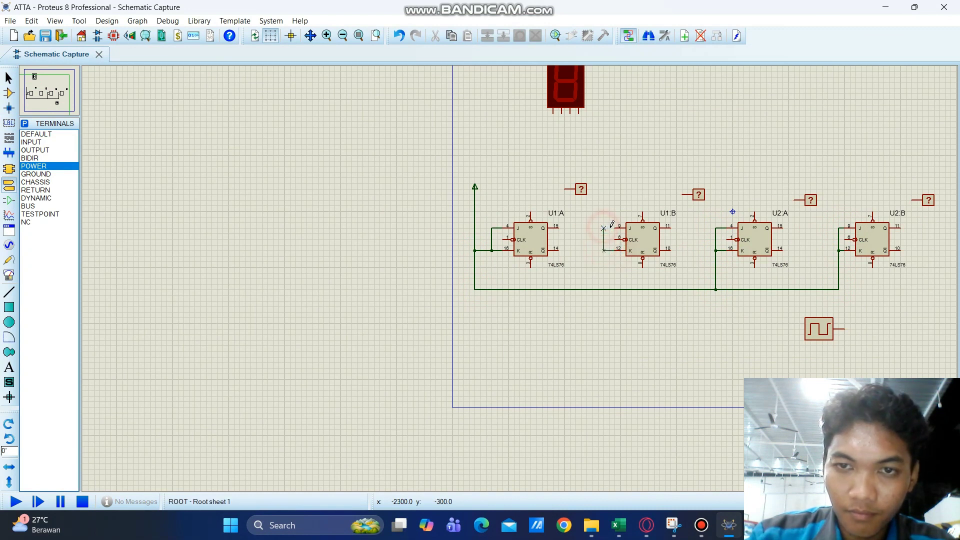
pyautogui.click(614, 227)
pyautogui.click(604, 250)
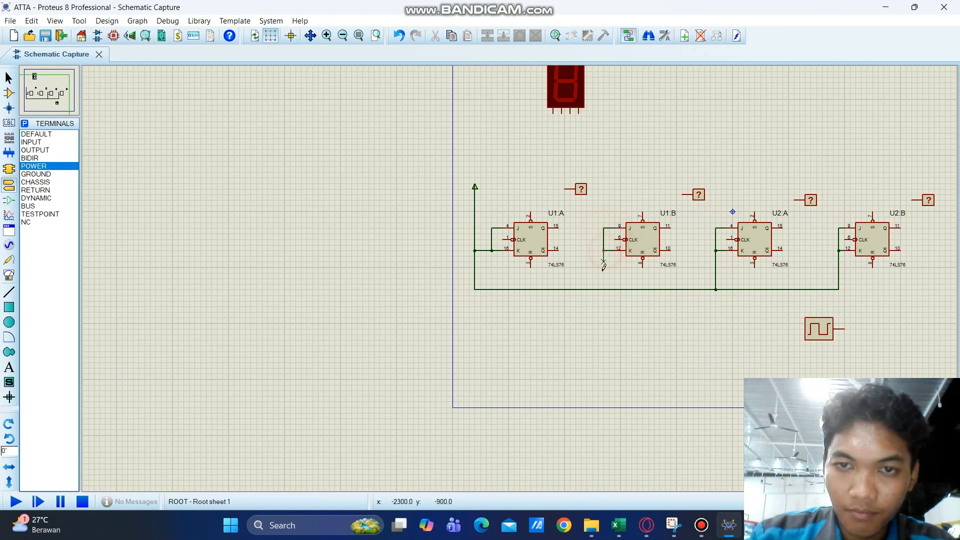
pyautogui.click(604, 289)
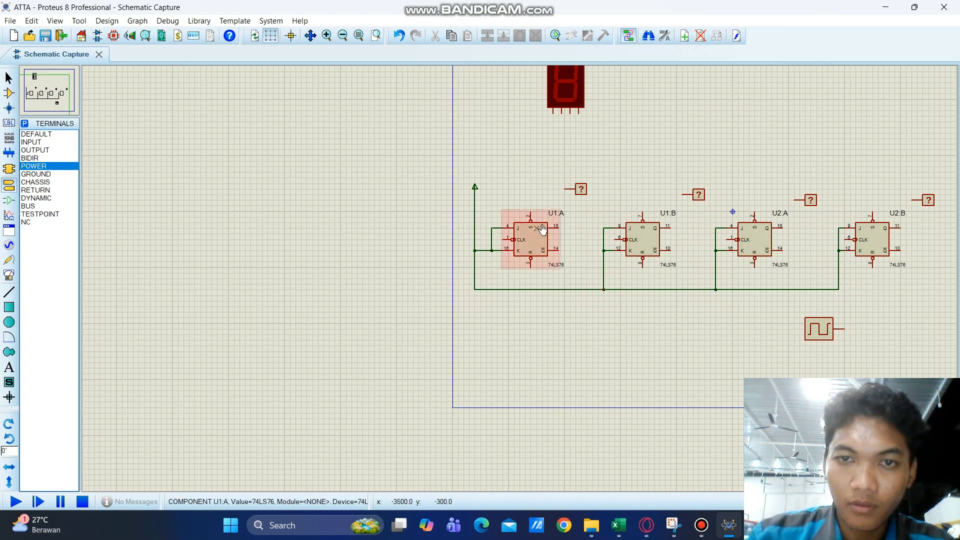
# - Wire the seven-segment display's leftmost input pin to the logic probe above U1:A and to that flip-flop's Q output
pyautogui.click(553, 113)
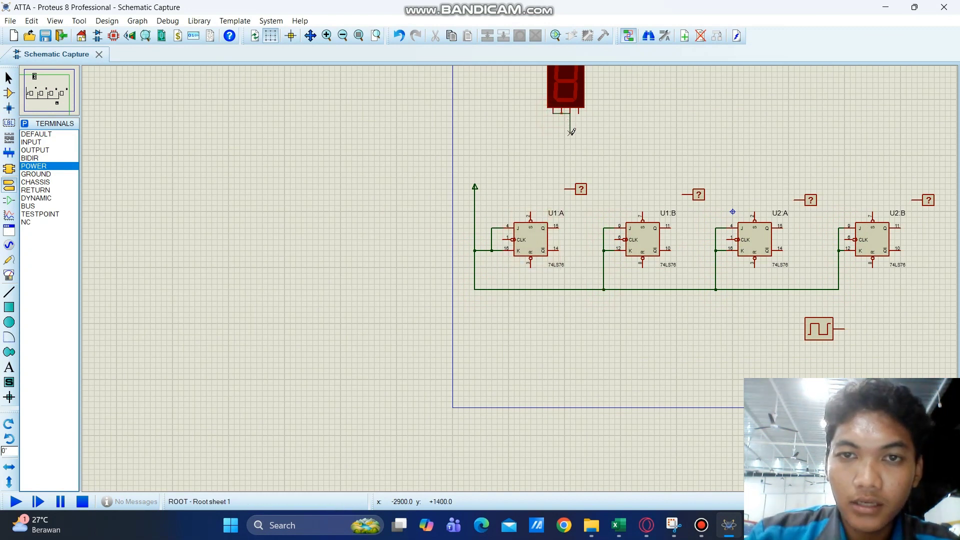
pyautogui.click(565, 189)
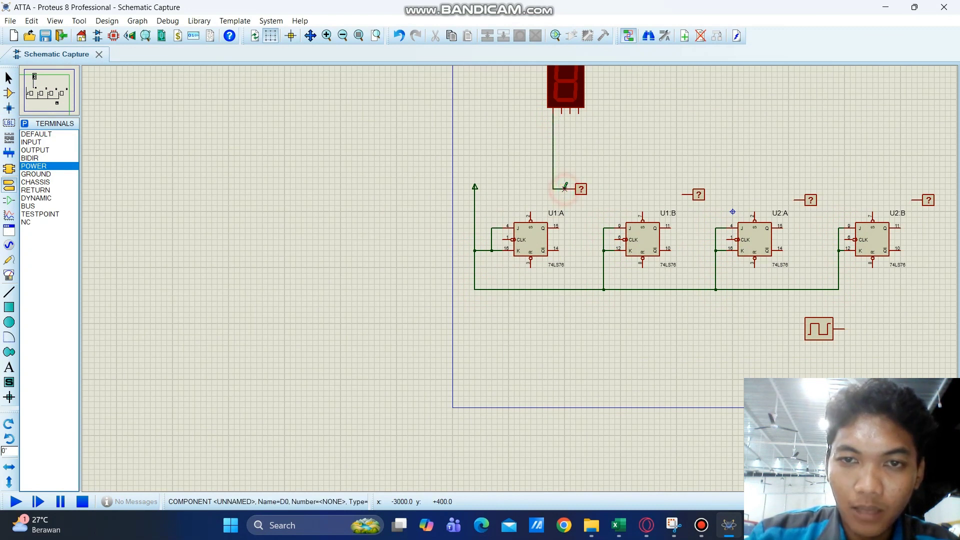
pyautogui.click(554, 188)
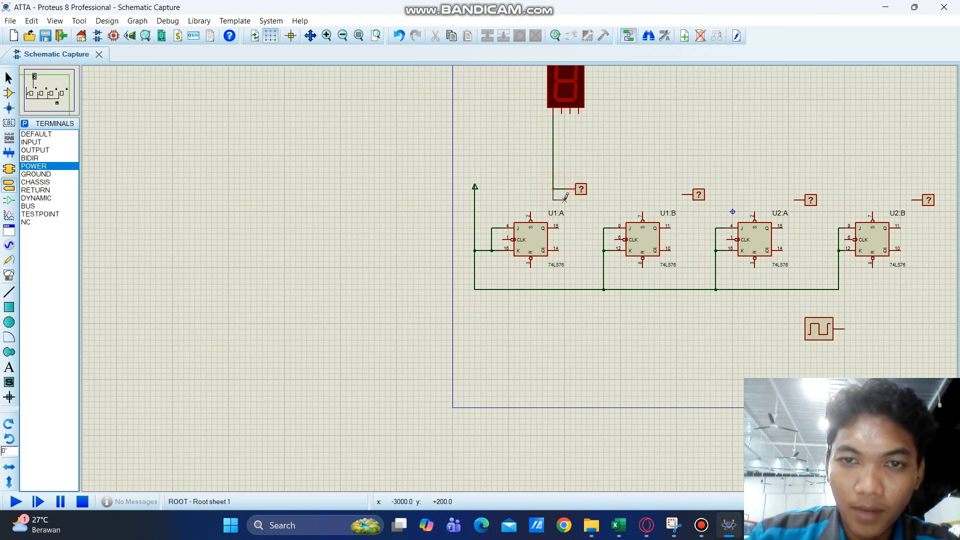
pyautogui.click(559, 227)
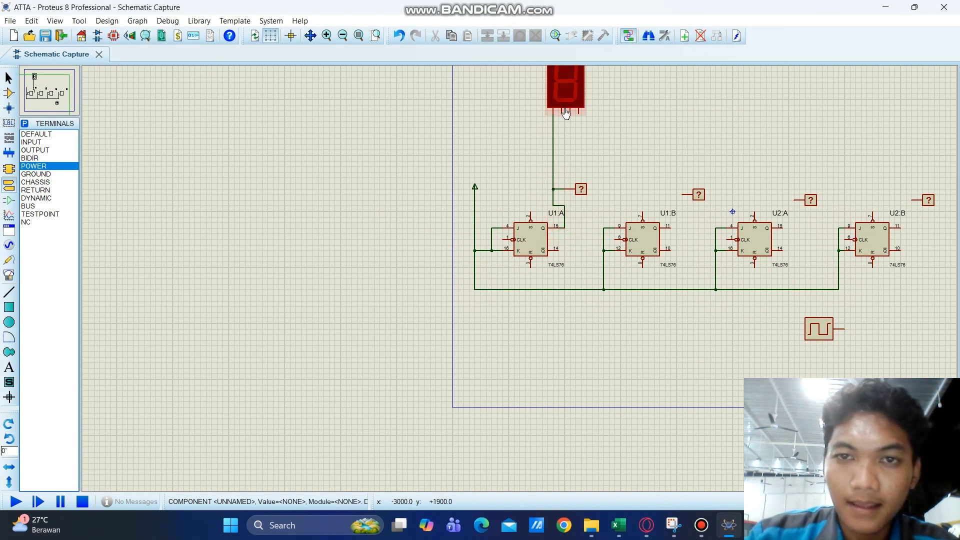
# - Wire the display's second input pin from the left to the logic probe above U1:B and to that flip-flop's Q output
pyautogui.click(565, 110)
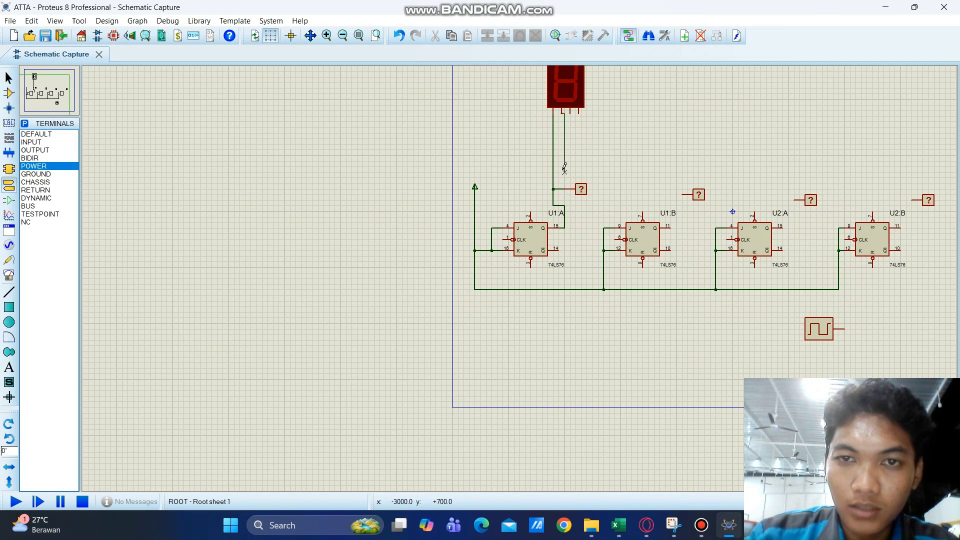
pyautogui.click(683, 194)
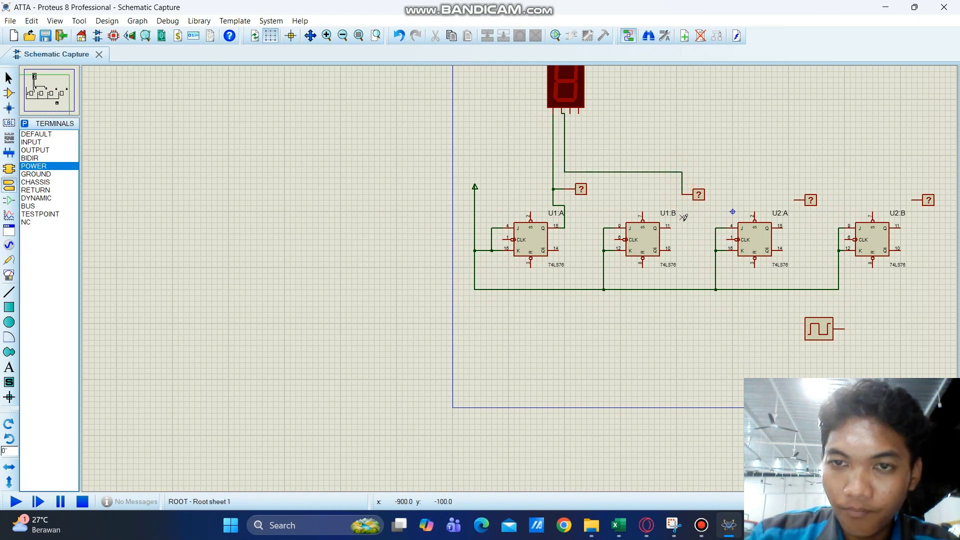
pyautogui.click(683, 195)
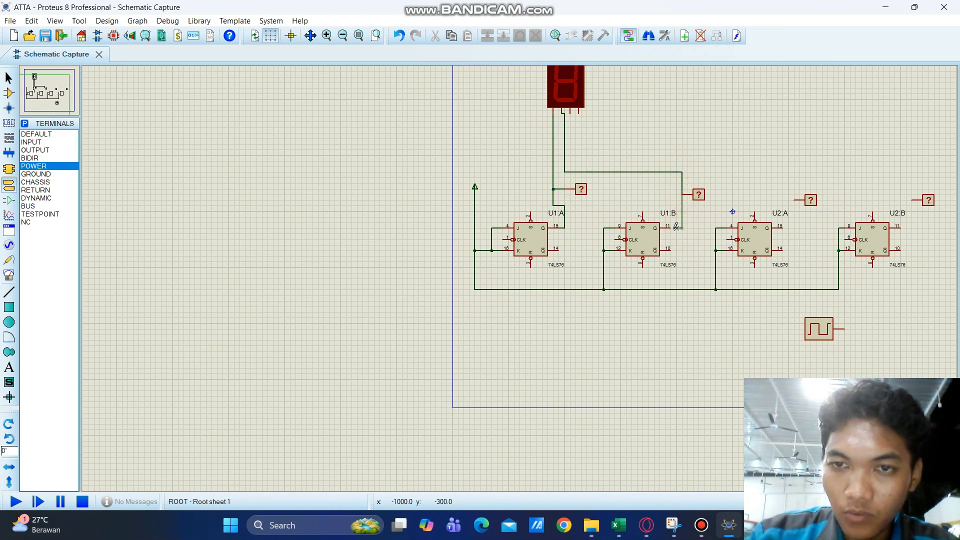
pyautogui.click(670, 228)
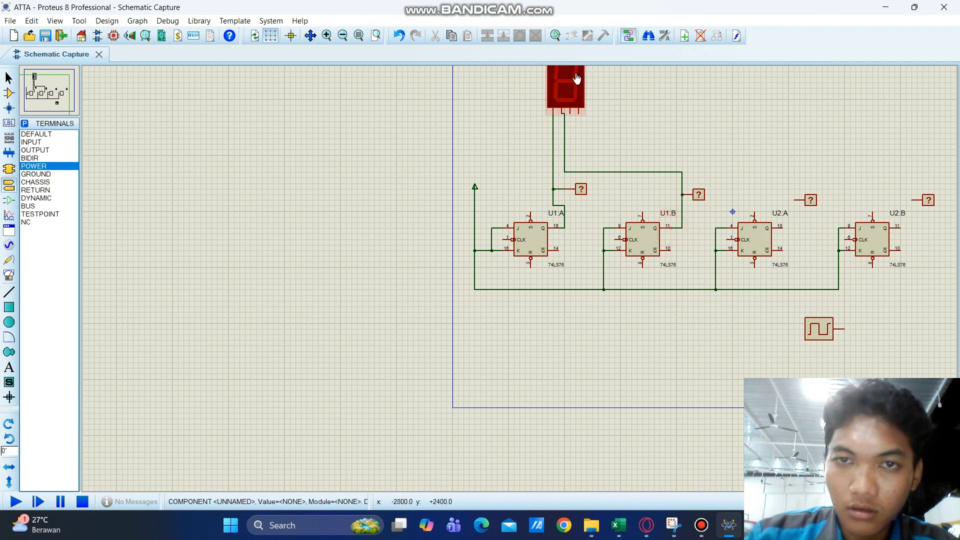
# - Wire the display's third input pin from the left to the logic probe near U2:A and to that flip-flop's Q output
pyautogui.click(570, 111)
pyautogui.click(571, 156)
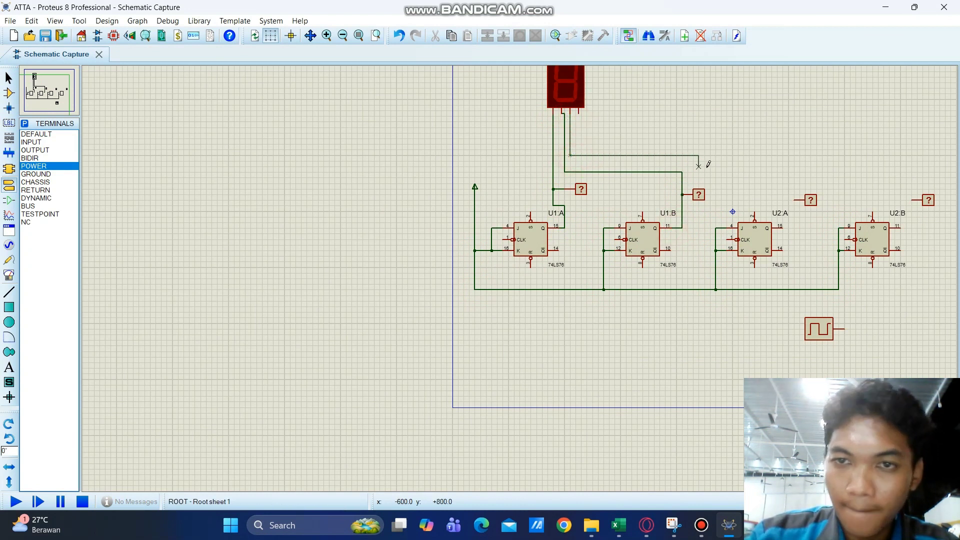
pyautogui.click(796, 200)
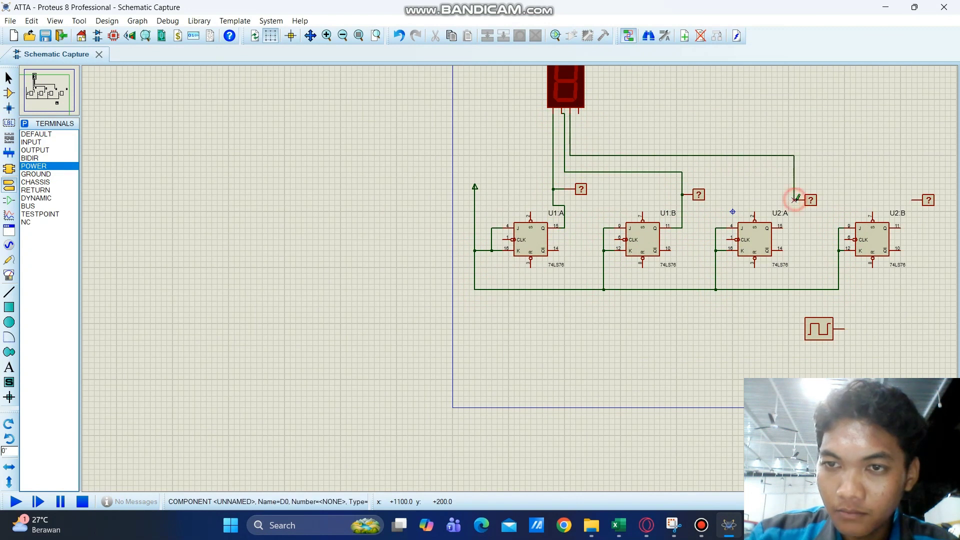
pyautogui.click(785, 228)
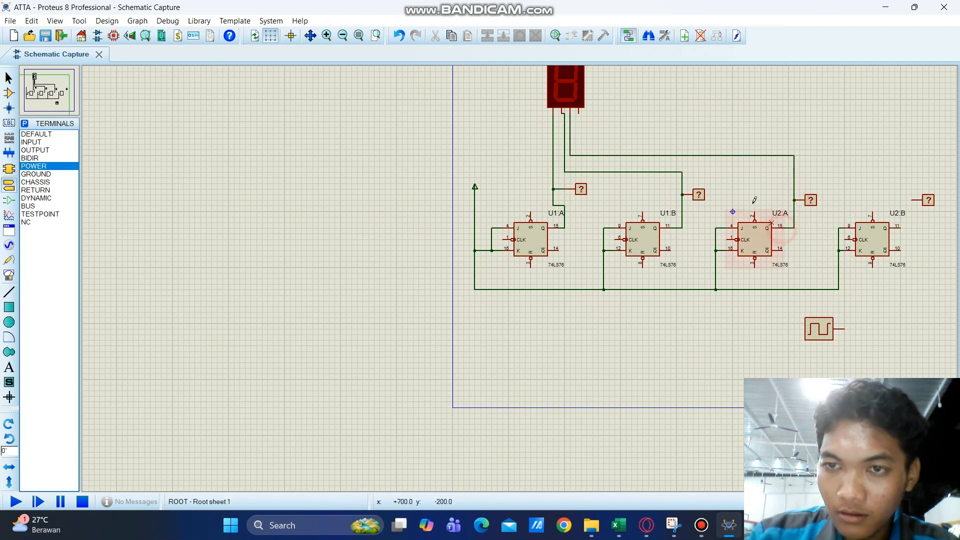
# - Wire the display's rightmost input pin to the logic probe near U2:B and to that flip-flop's Q output
pyautogui.click(581, 112)
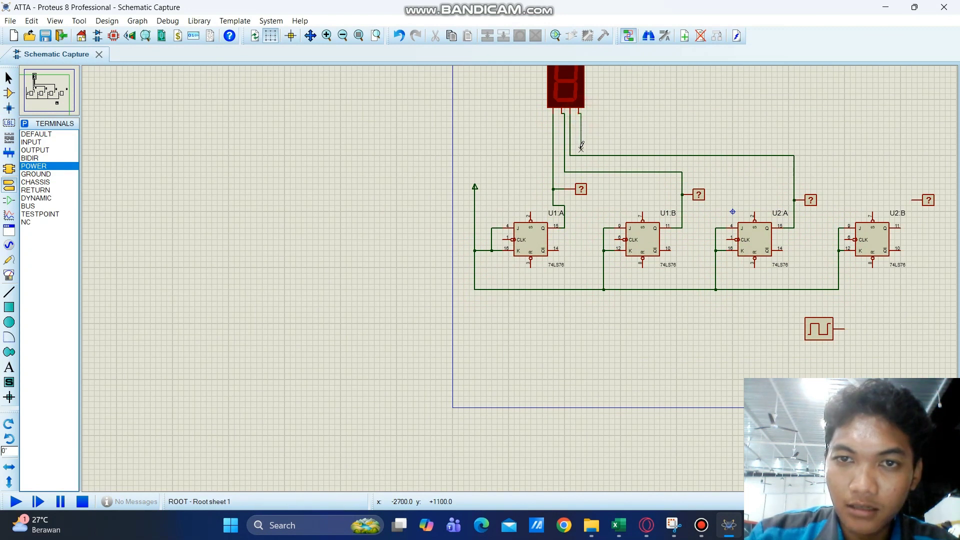
pyautogui.click(582, 147)
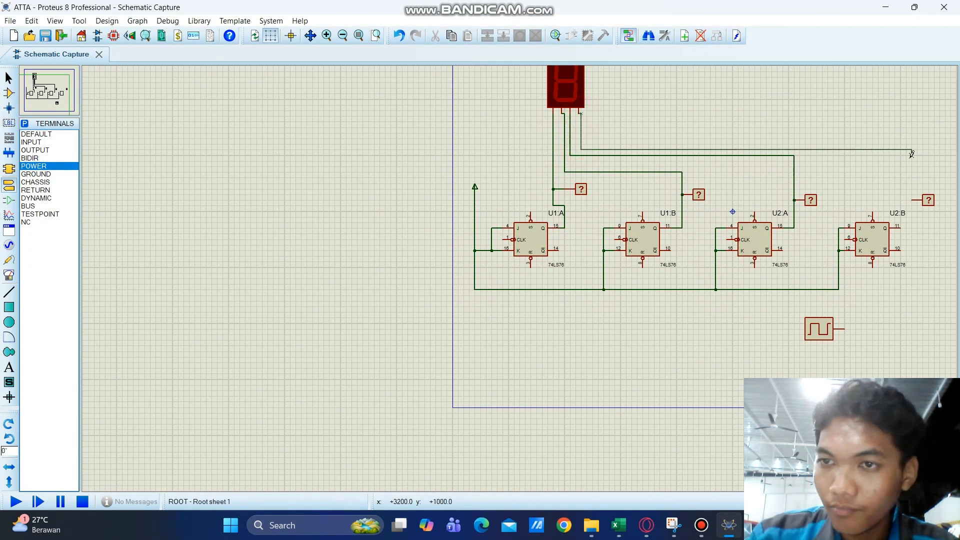
pyautogui.click(913, 200)
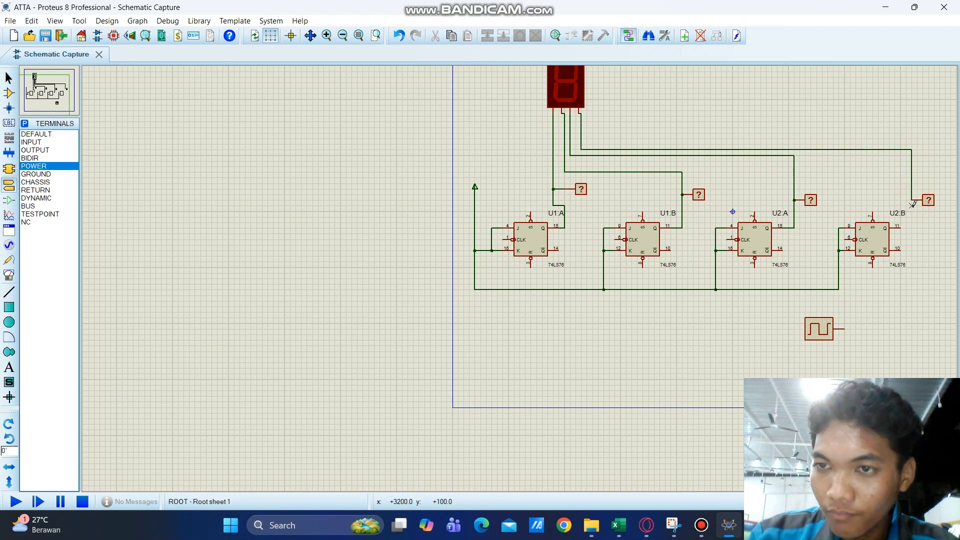
pyautogui.click(913, 226)
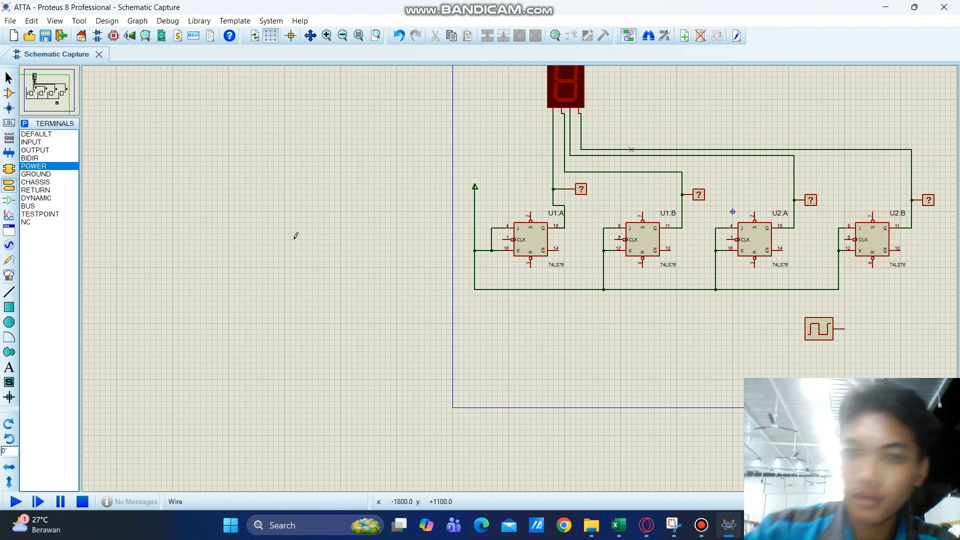
# - Connect the CLK input of U1:A to the Q output wire of U1:B, routing it beneath the flip-flops
pyautogui.click(506, 239)
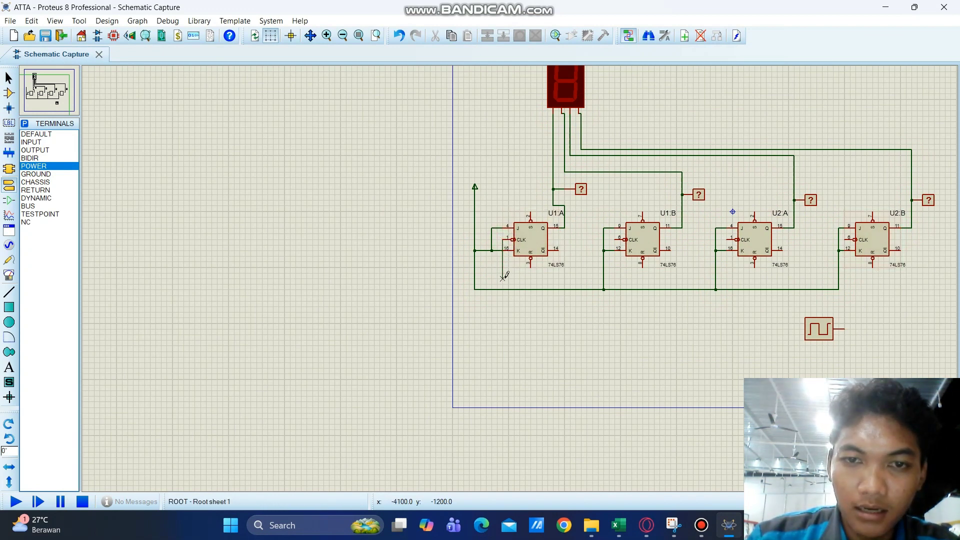
pyautogui.click(503, 279)
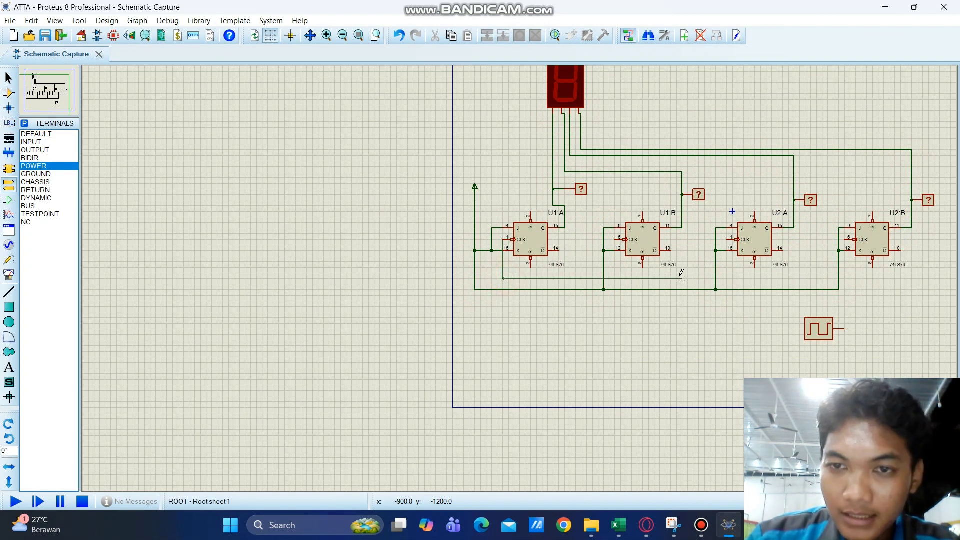
pyautogui.click(682, 230)
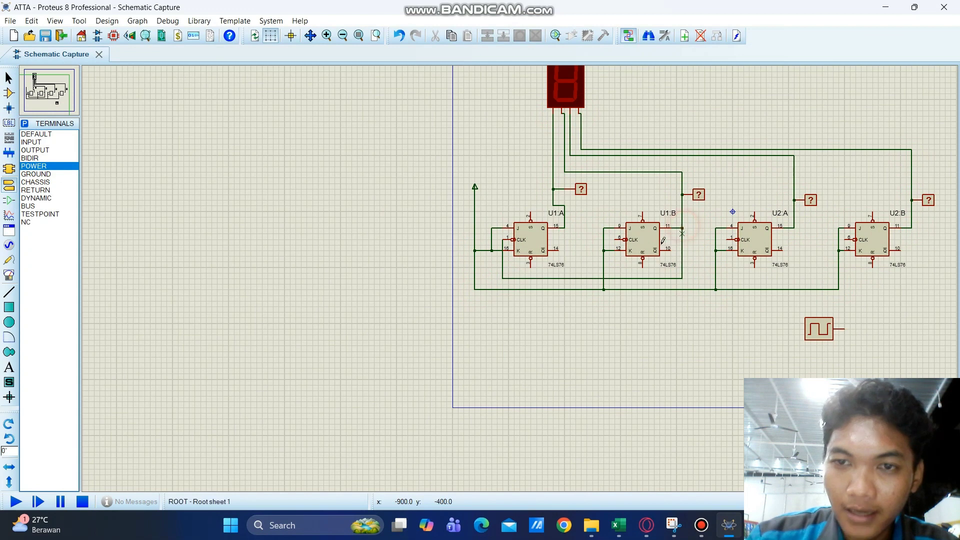
# - Connect the CLK input of U1:B to the Q output wire of U2:A, routing it above the power line
pyautogui.click(620, 240)
pyautogui.click(615, 284)
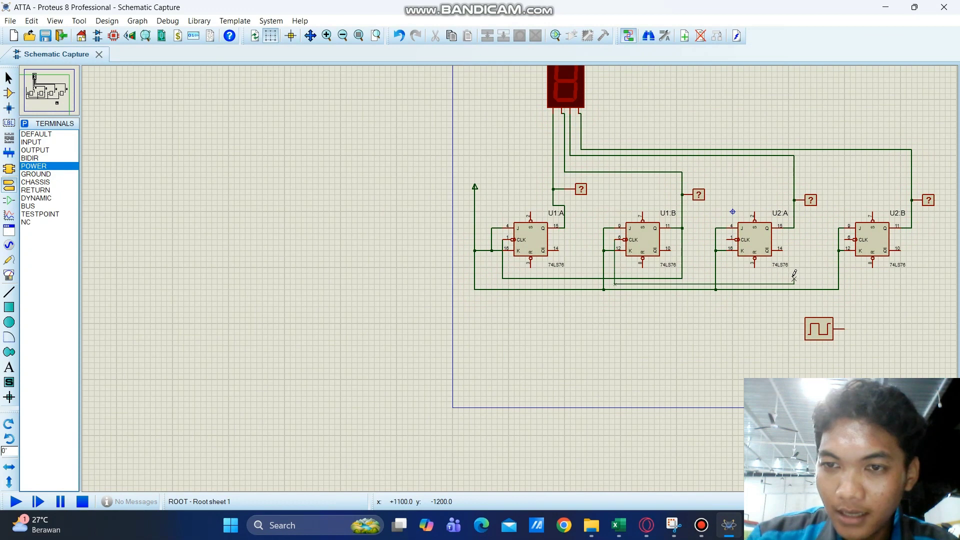
pyautogui.click(794, 228)
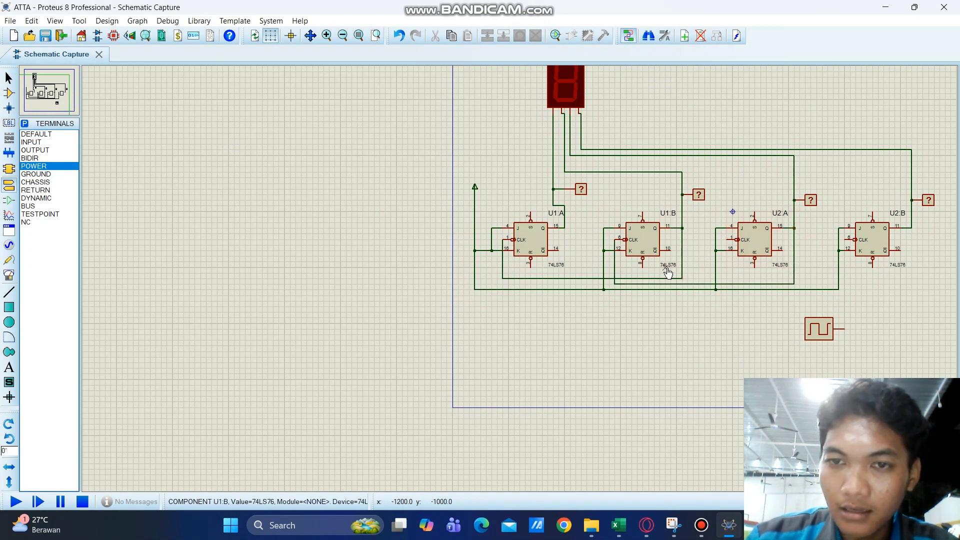
# - Connect the CLK input of U2:A to the Q output wire of U2:B, and the CLK input of U2:B to the clock generator
pyautogui.click(726, 239)
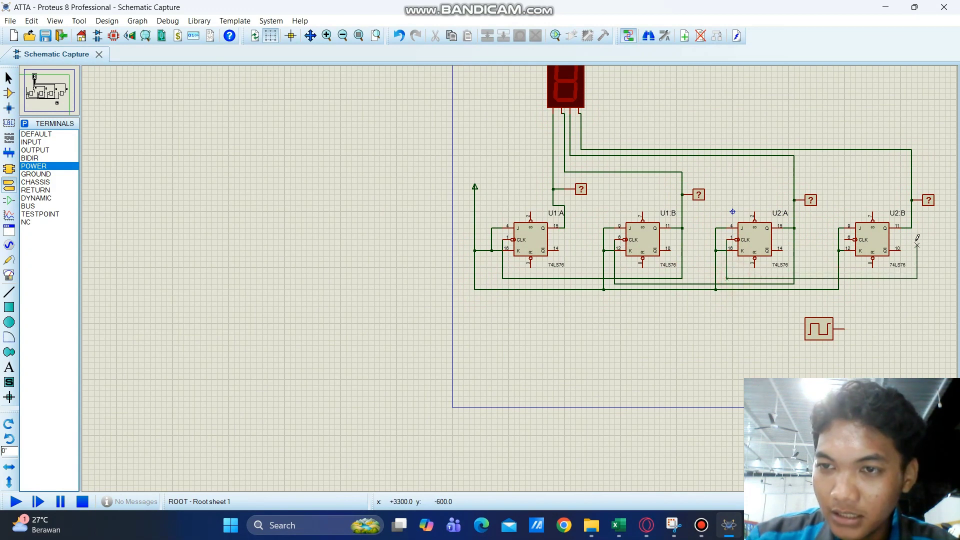
pyautogui.click(912, 227)
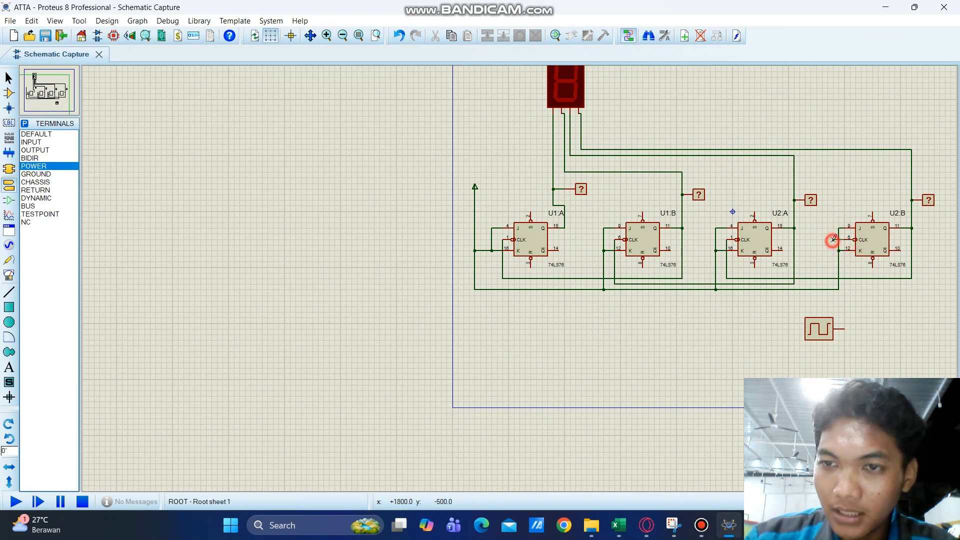
pyautogui.click(844, 239)
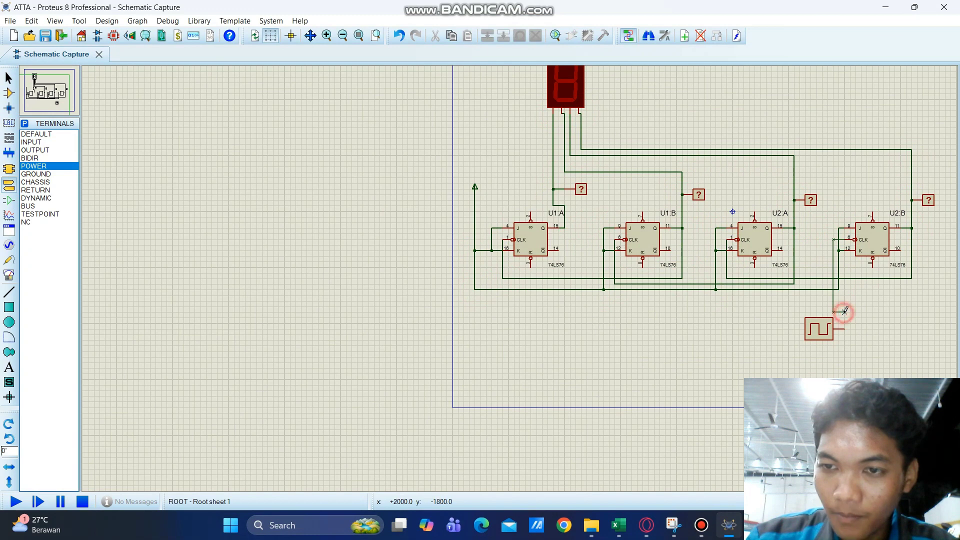
pyautogui.click(845, 329)
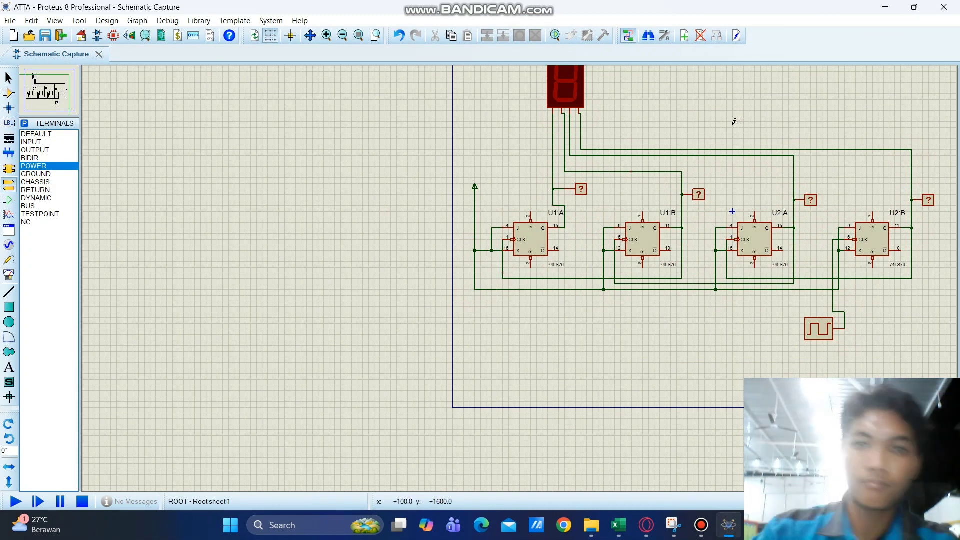
# - Start the circuit simulation, pause it, and examine the display and logic probes across the whole schematic
pyautogui.click(16, 502)
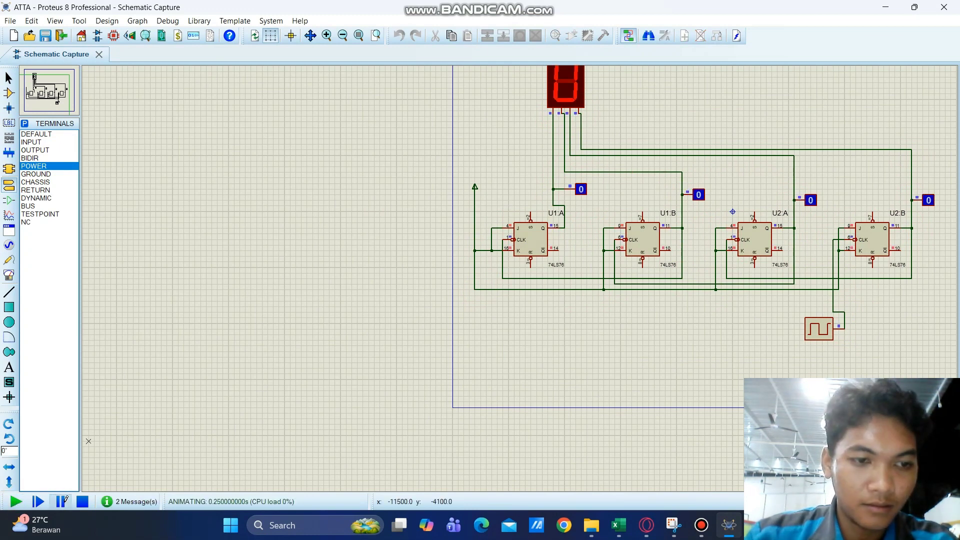
pyautogui.click(60, 502)
pyautogui.scroll(1, 604, 296)
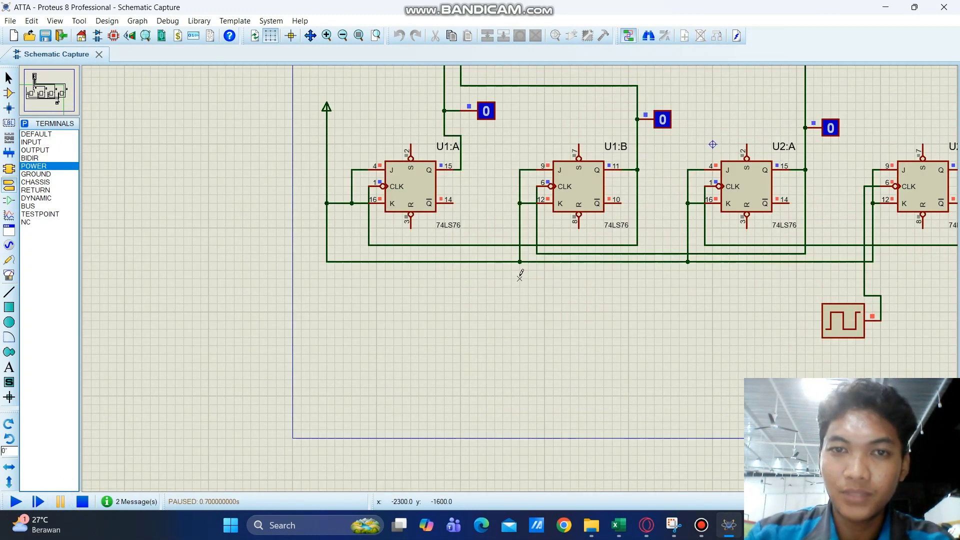
pyautogui.scroll(-2, 518, 272)
pyautogui.scroll(1, 520, 278)
pyautogui.scroll(-1, 518, 380)
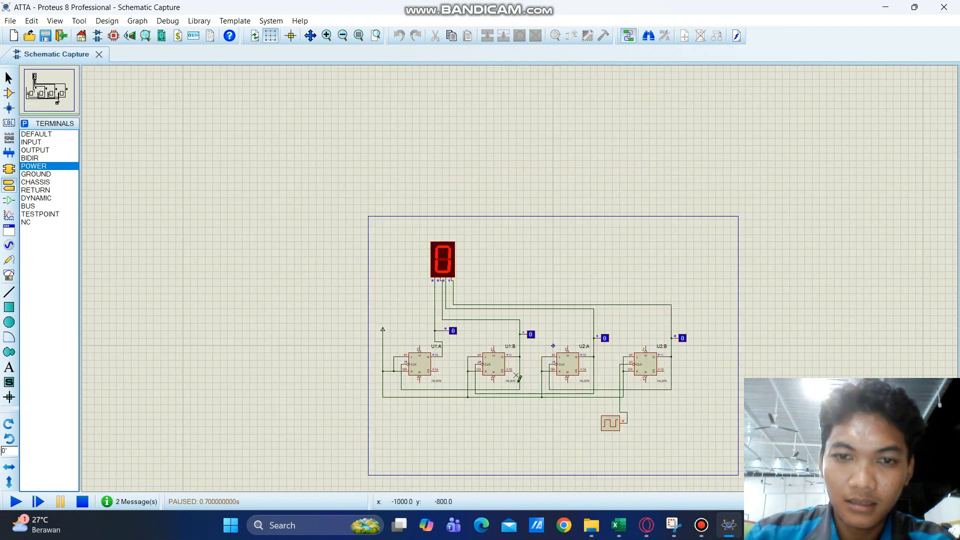
pyautogui.scroll(1, 520, 275)
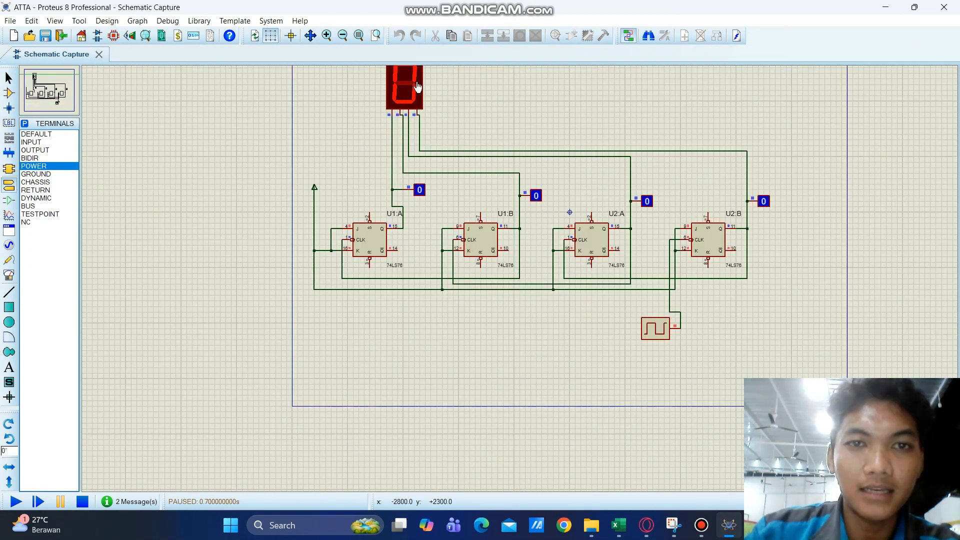
# - Resume and pause the simulation repeatedly to compare the display digit with the four logic probe states at each count
pyautogui.click(63, 505)
pyautogui.click(62, 504)
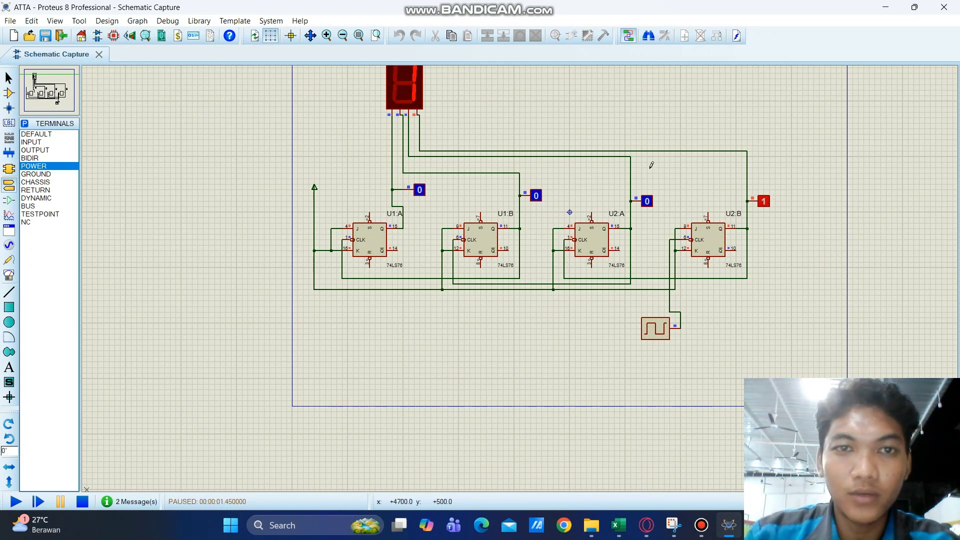
pyautogui.click(62, 503)
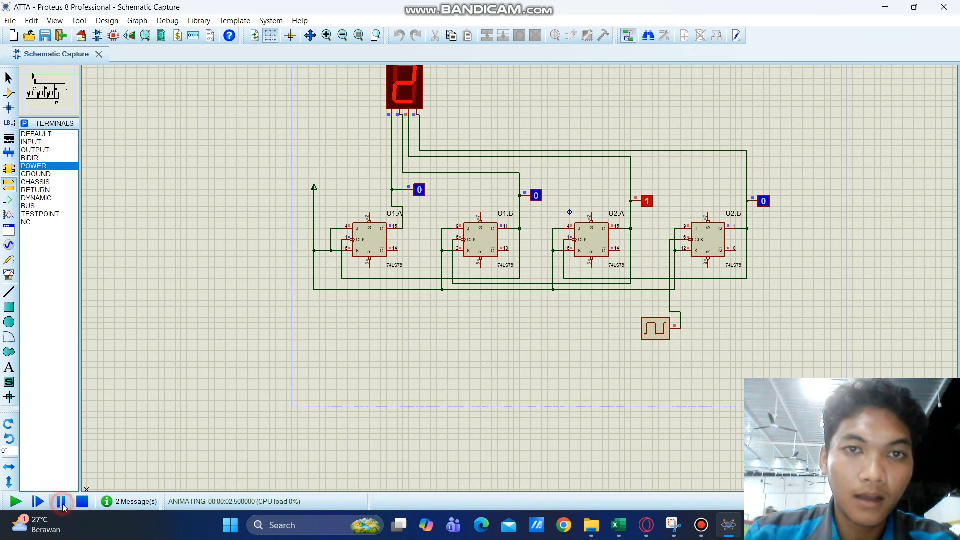
pyautogui.click(63, 503)
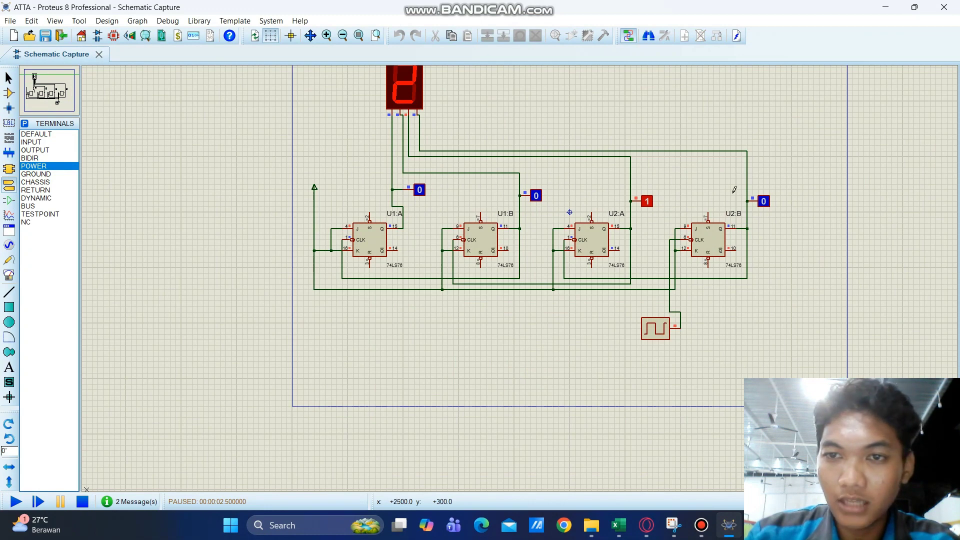
pyautogui.click(68, 505)
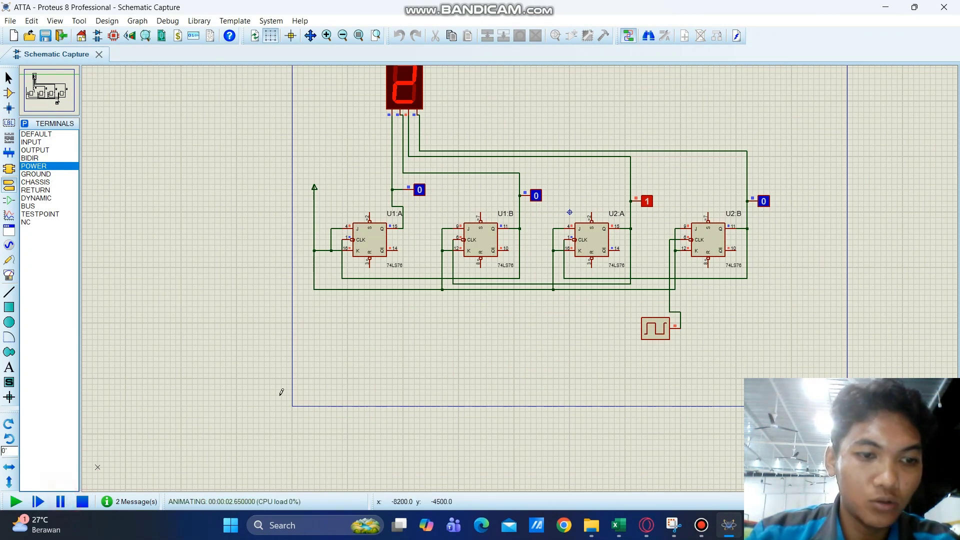
# - View the whole running counter schematic, and switch to the counter truth table in Excel
pyautogui.scroll(-3, 519, 275)
pyautogui.scroll(2, 523, 274)
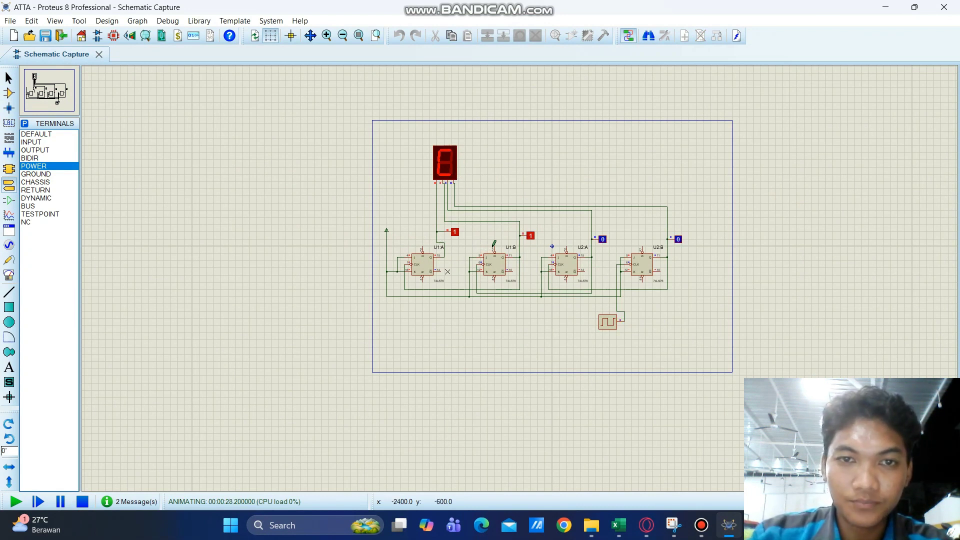
pyautogui.moveTo(702, 525)
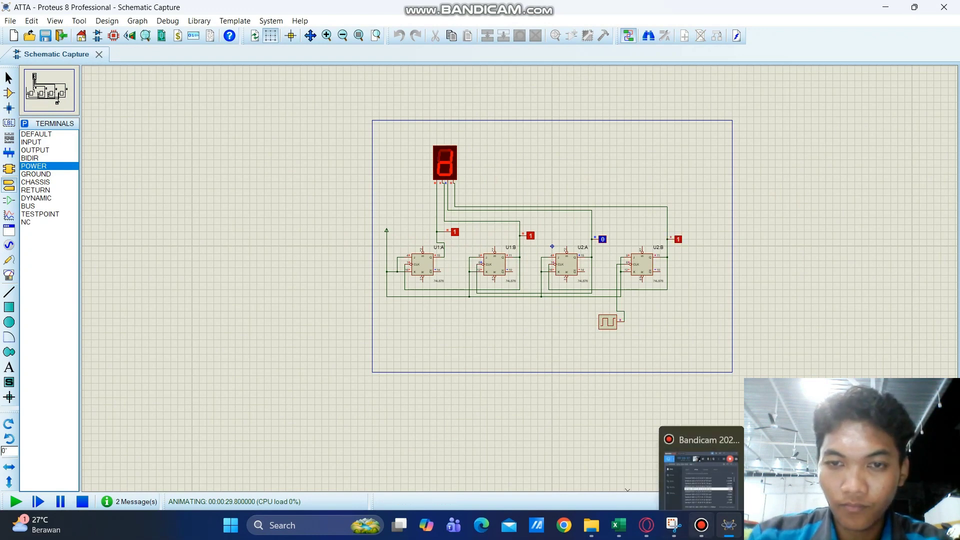
pyautogui.click(619, 525)
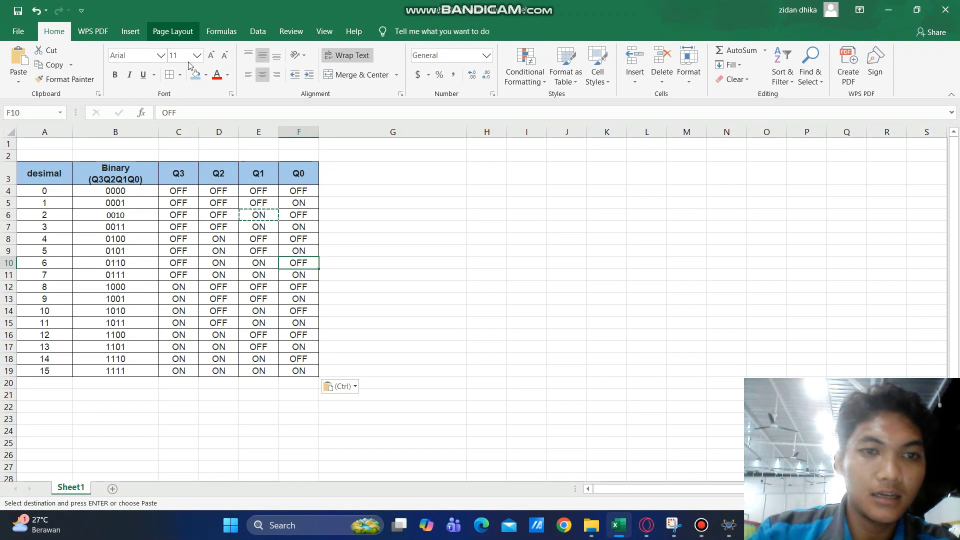
pyautogui.click(372, 176)
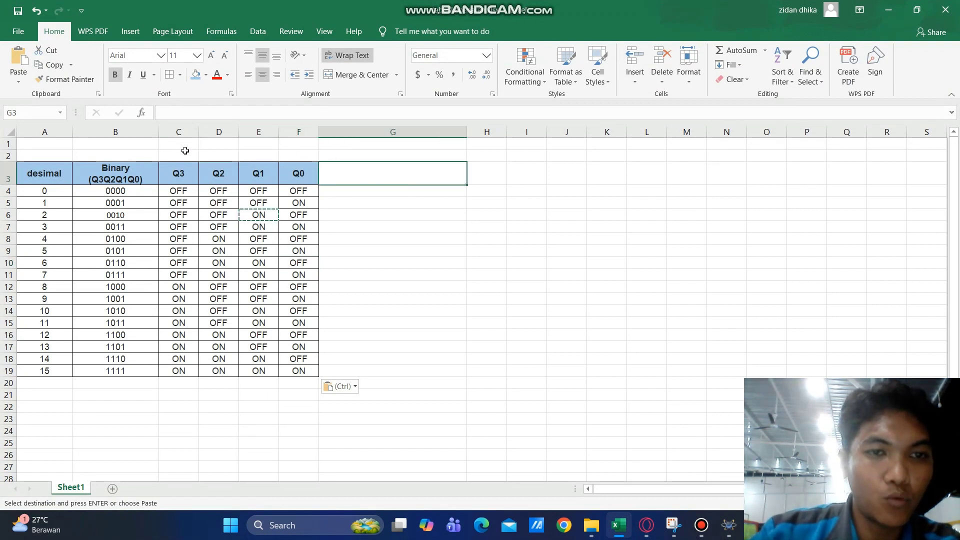
# - Examine the truth table rows for decimal 0 and 1, cell by cell from the binary code through the Q3 to Q0 states
pyautogui.click(40, 173)
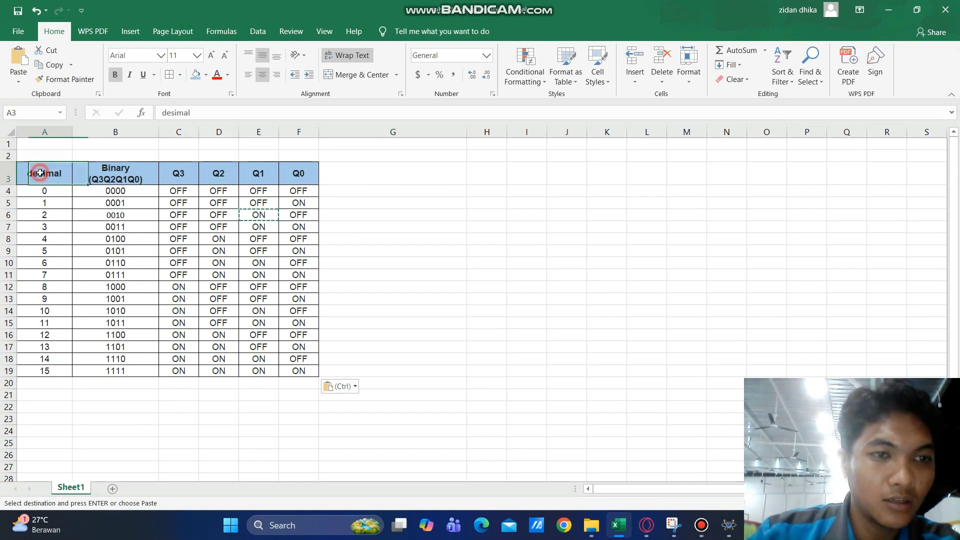
pyautogui.click(45, 190)
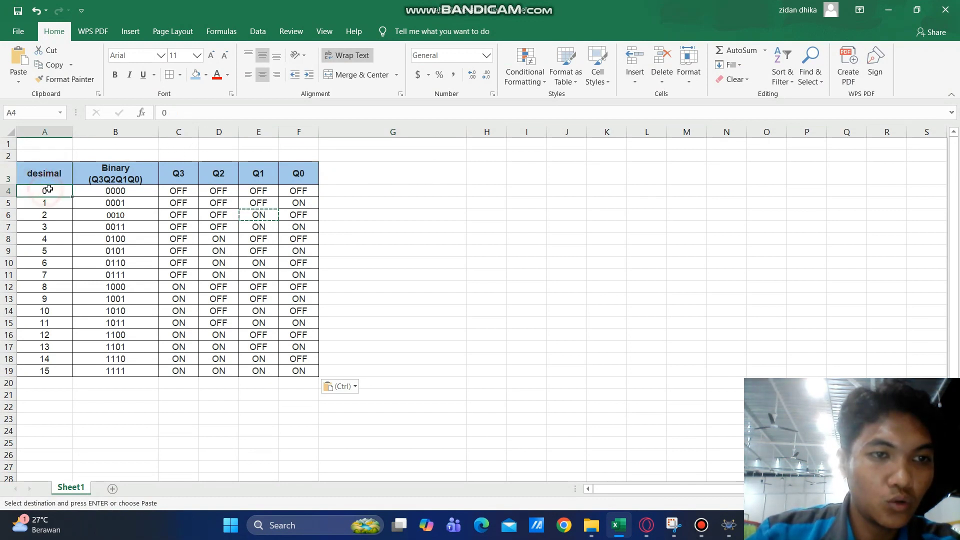
pyautogui.click(125, 190)
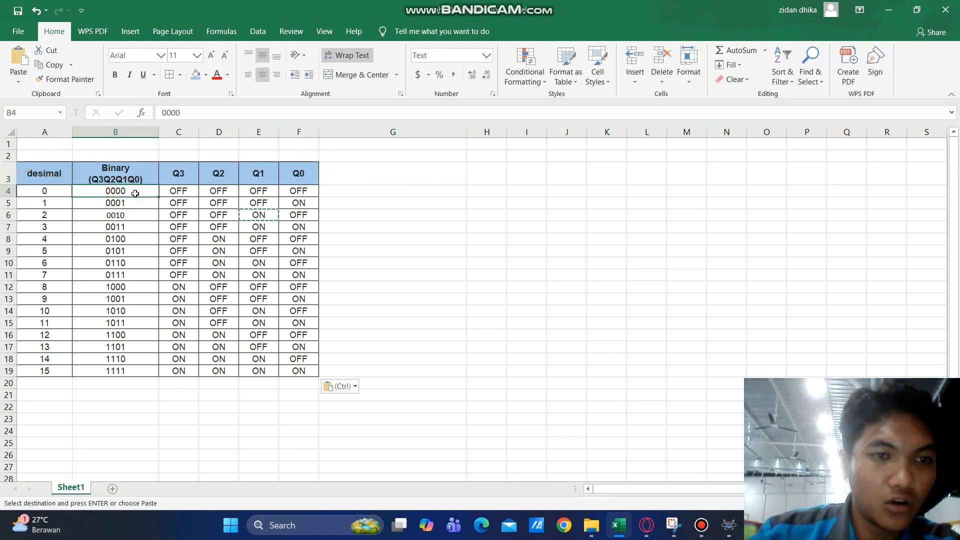
pyautogui.click(192, 190)
pyautogui.click(230, 191)
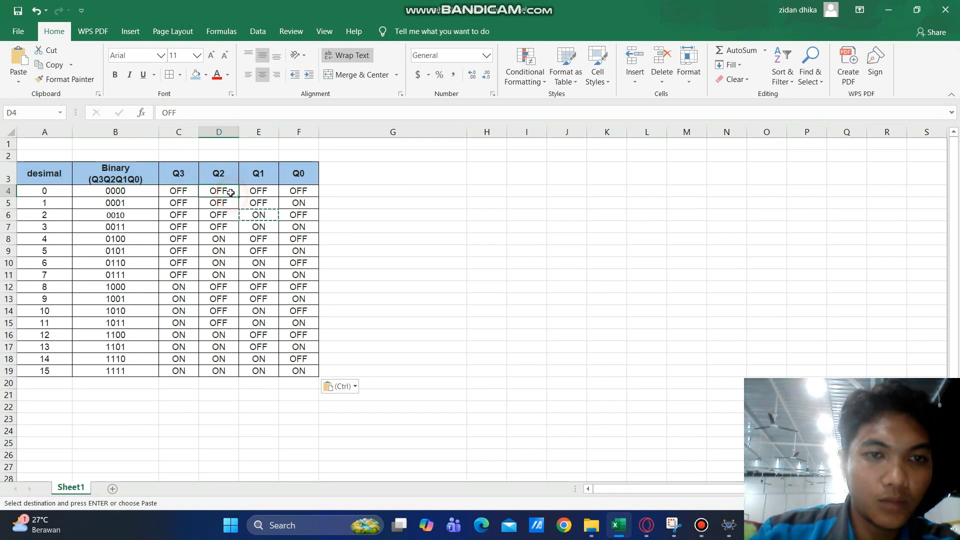
pyautogui.click(265, 191)
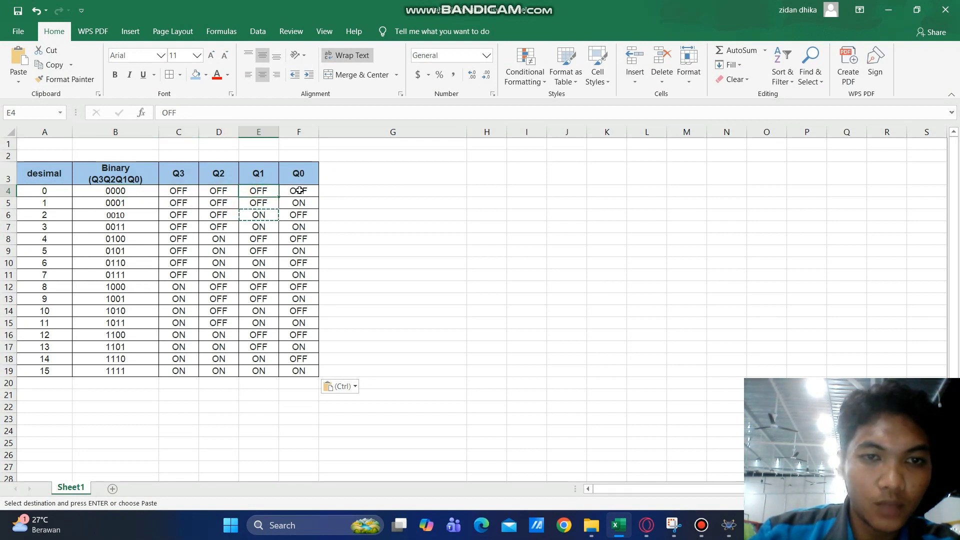
pyautogui.click(299, 190)
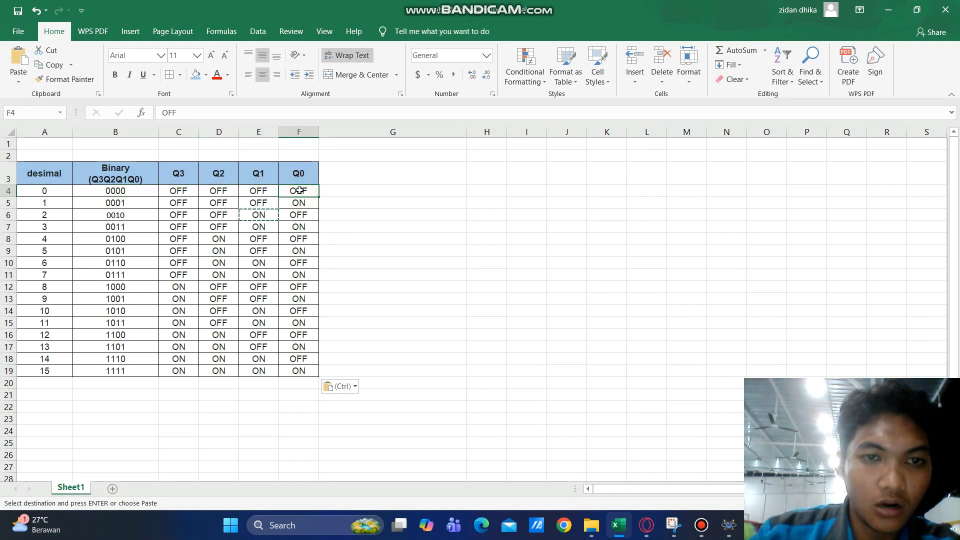
pyautogui.click(45, 201)
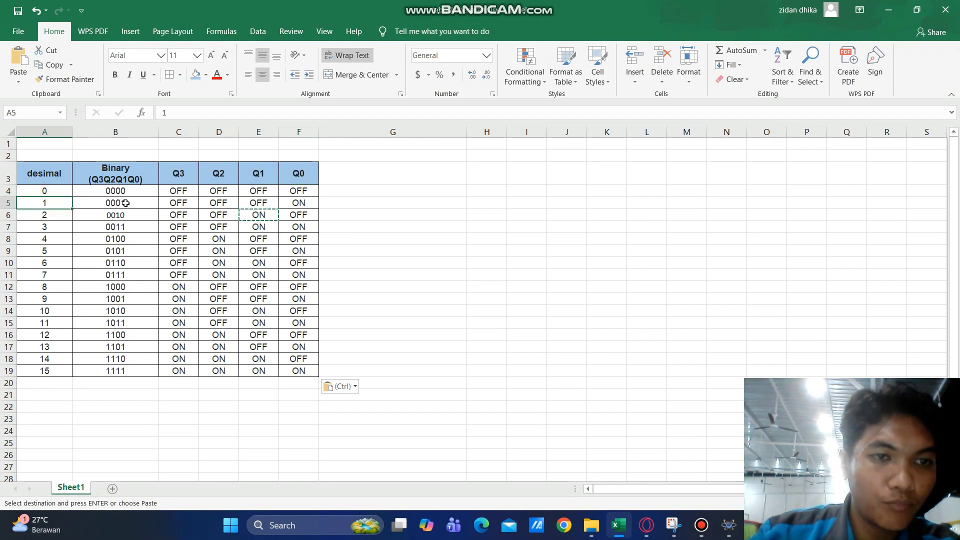
pyautogui.click(126, 204)
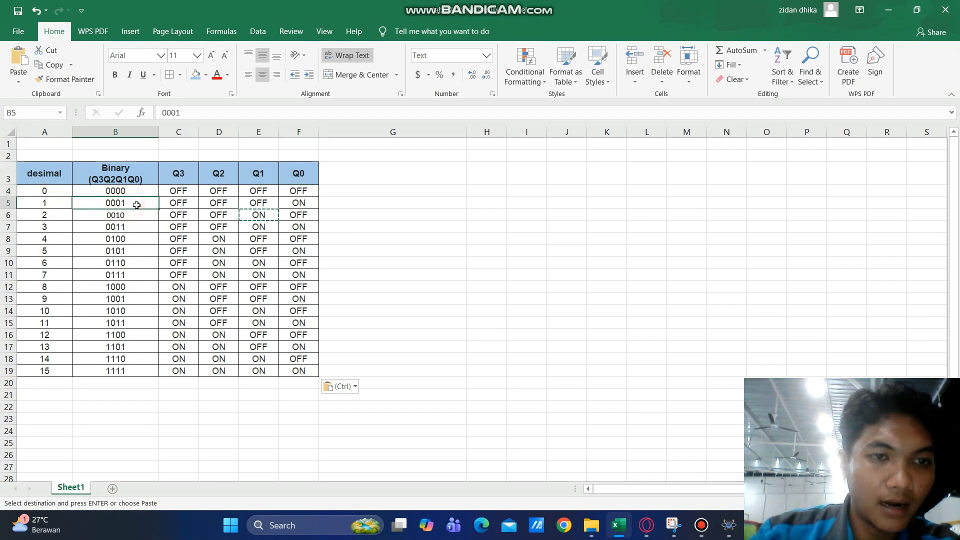
pyautogui.click(184, 204)
pyautogui.click(231, 203)
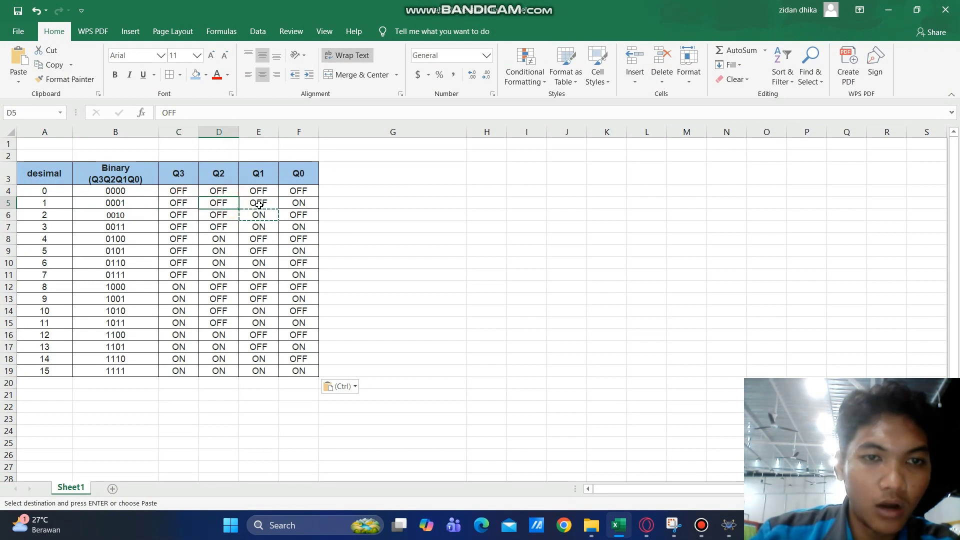
pyautogui.click(260, 204)
pyautogui.click(305, 203)
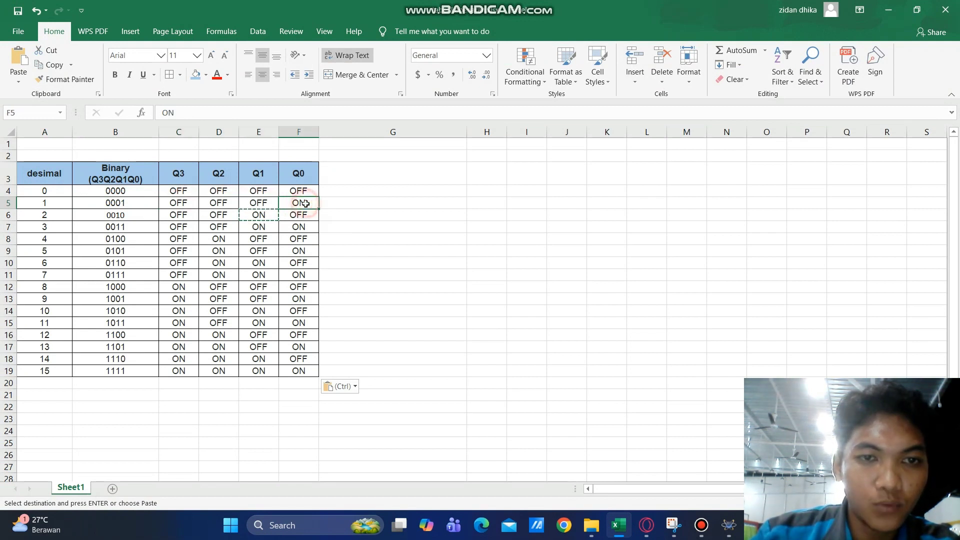
# - Examine the binary codes and the Q3, Q2, Q1 and Q0 states in the rows for decimal 2 and 3
pyautogui.click(62, 217)
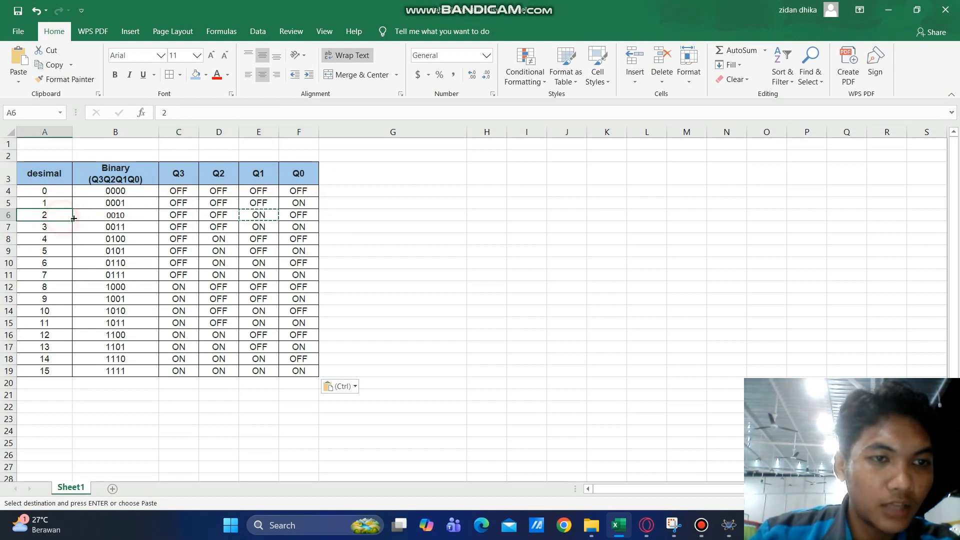
pyautogui.click(119, 216)
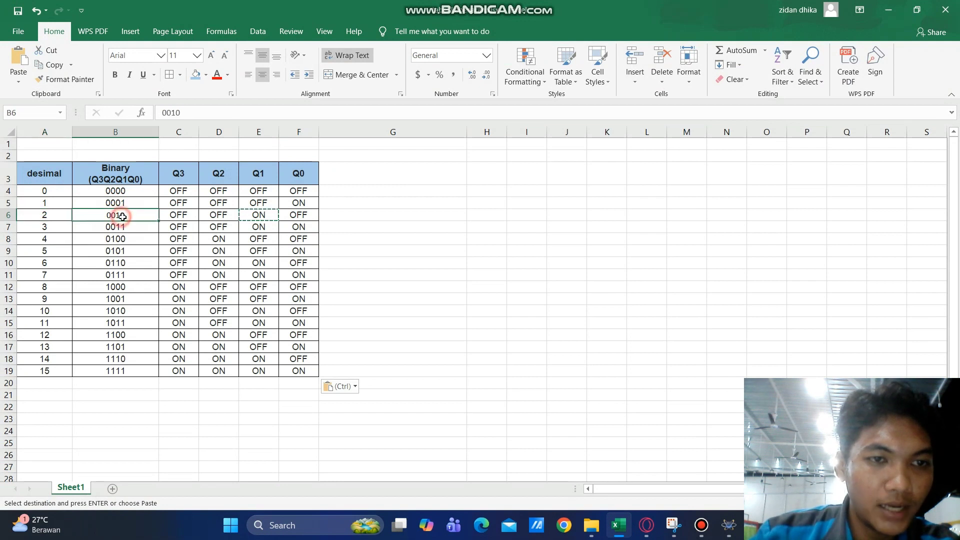
pyautogui.click(185, 217)
pyautogui.click(218, 216)
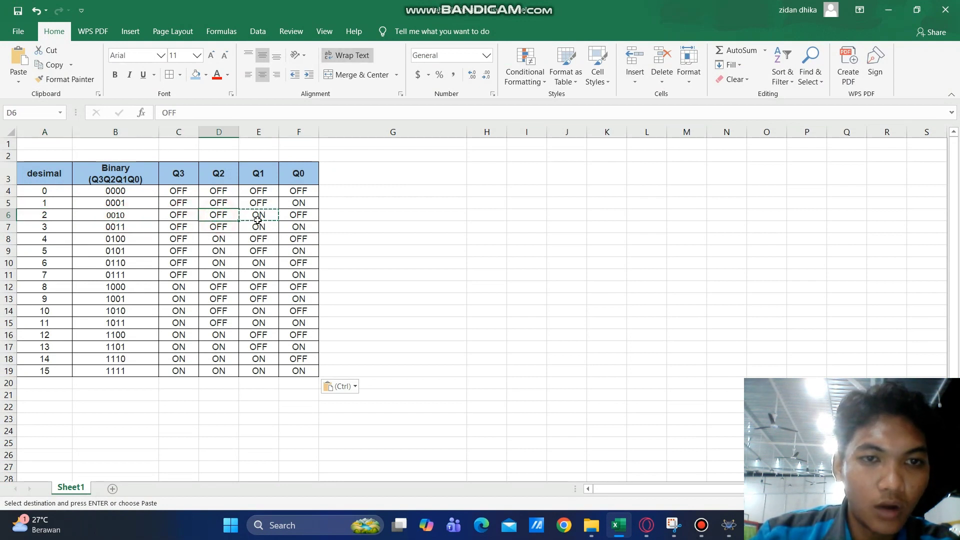
pyautogui.click(266, 217)
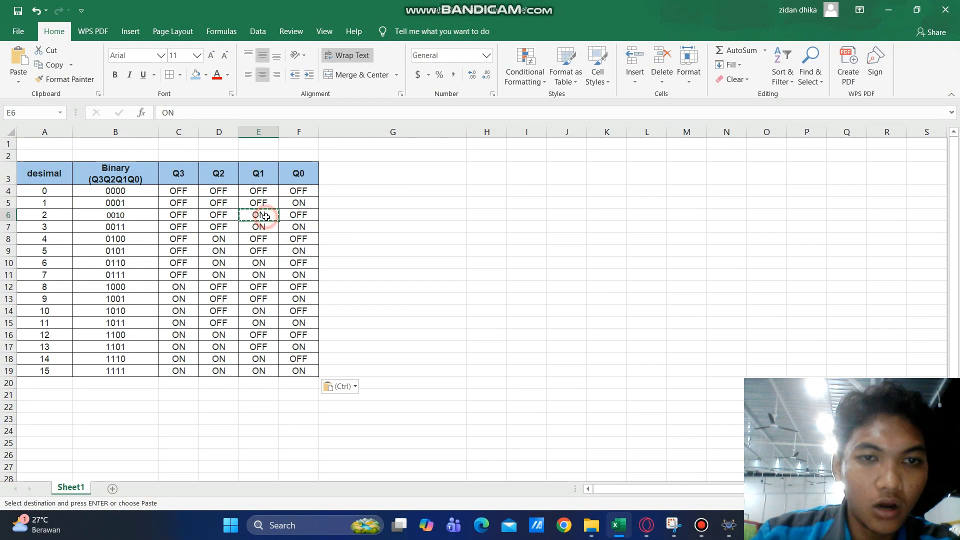
pyautogui.click(302, 216)
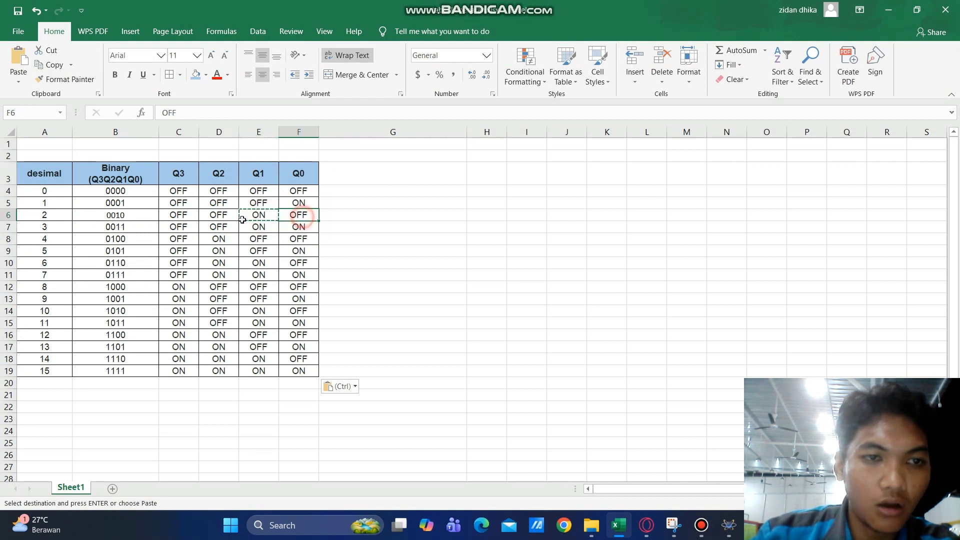
pyautogui.click(47, 225)
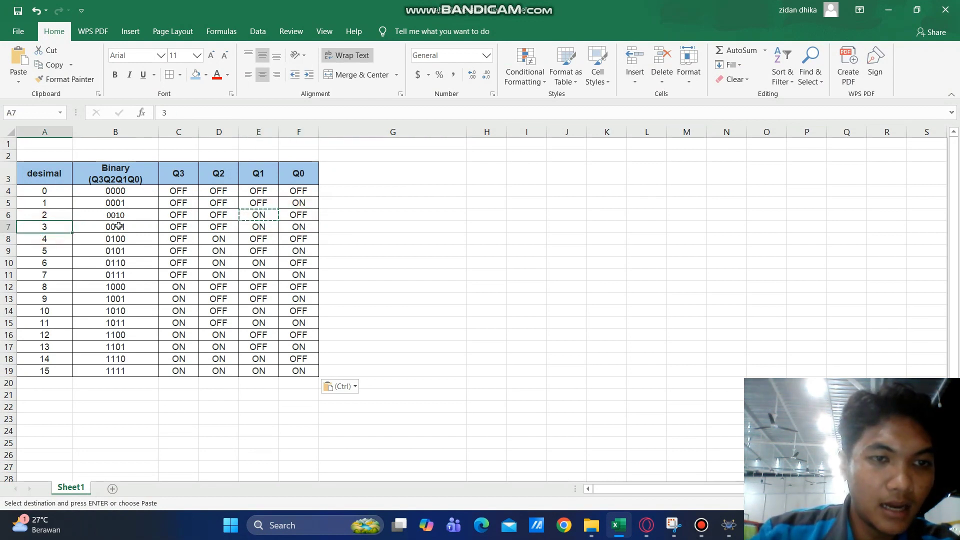
pyautogui.click(125, 229)
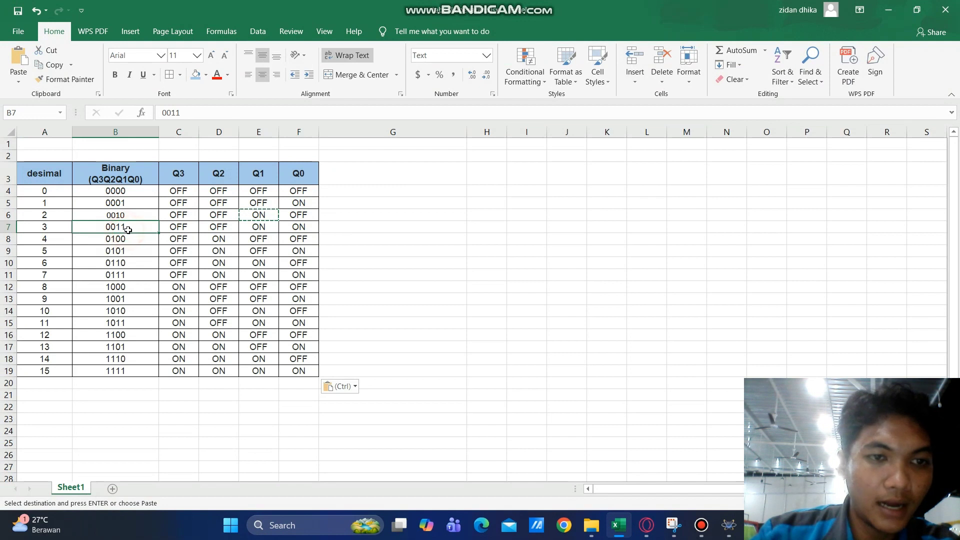
pyautogui.click(179, 229)
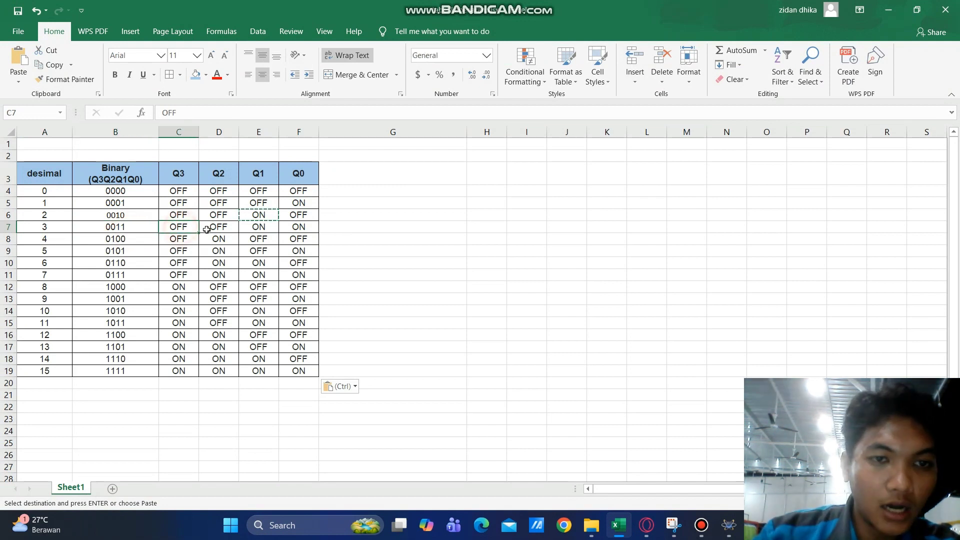
pyautogui.click(224, 230)
pyautogui.click(265, 229)
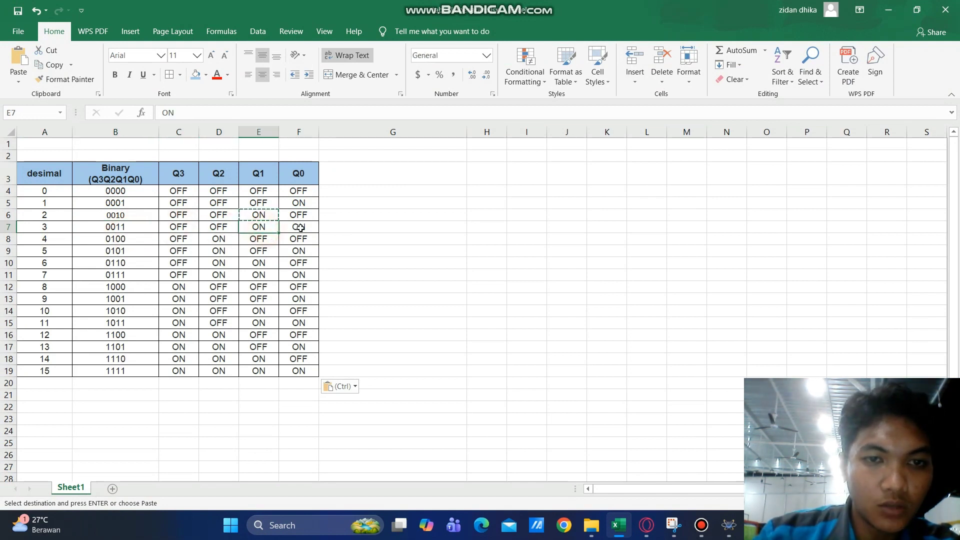
pyautogui.click(300, 228)
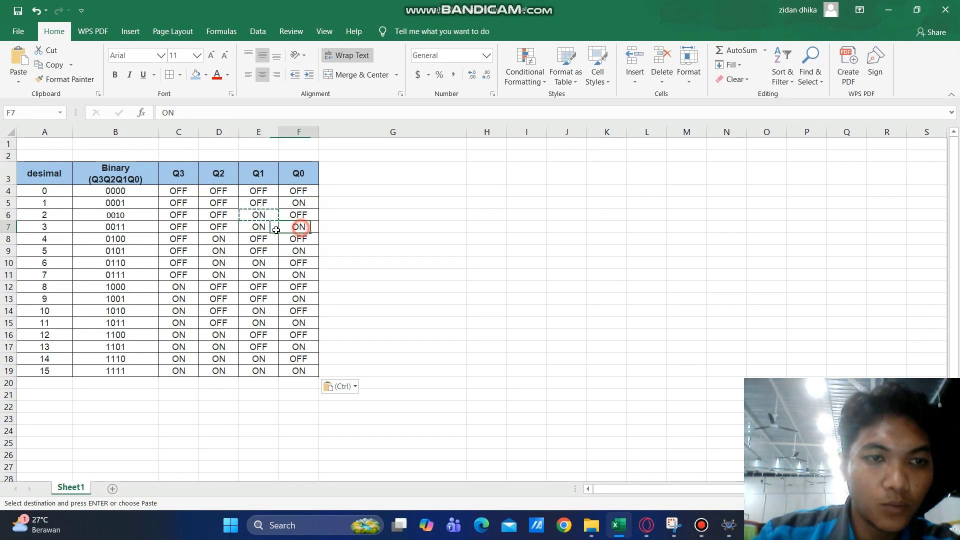
# - Check the binary codes against the Q3 to Q0 output states in the rows for decimal 4 and 5
pyautogui.click(47, 241)
pyautogui.click(123, 241)
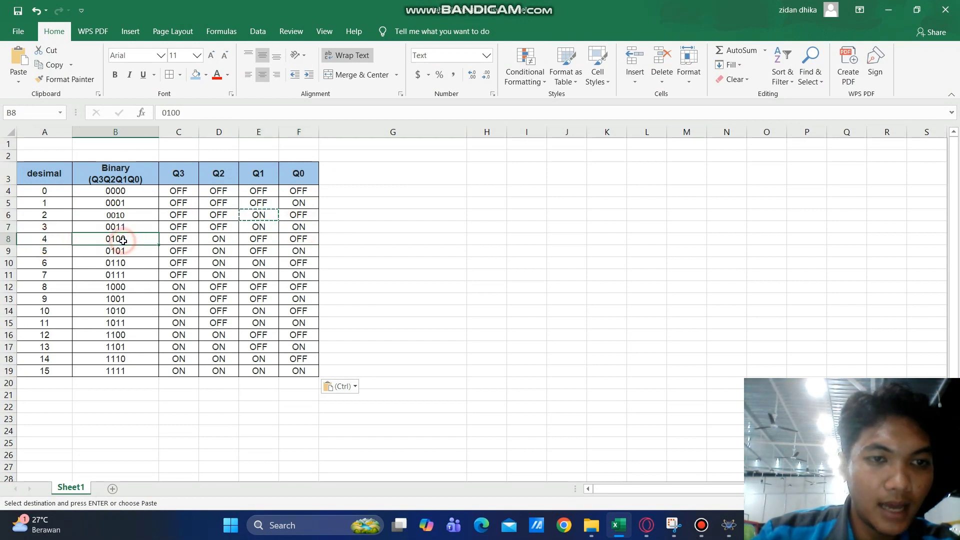
pyautogui.click(186, 241)
pyautogui.click(223, 240)
pyautogui.click(257, 239)
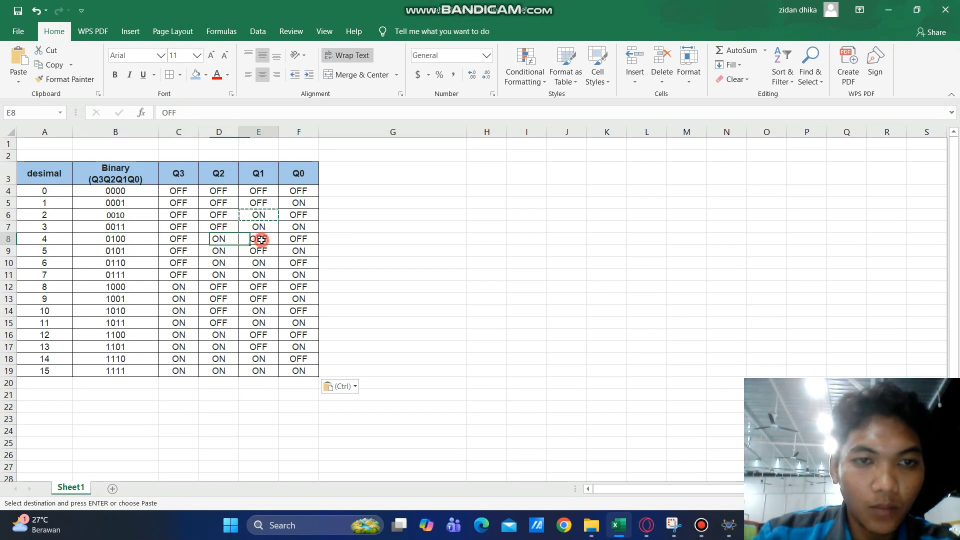
pyautogui.click(295, 240)
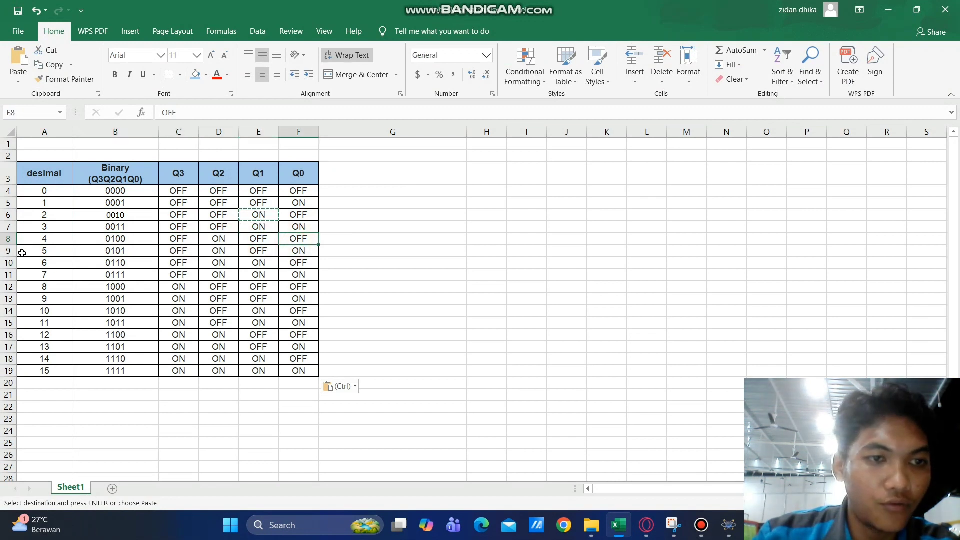
pyautogui.click(41, 252)
pyautogui.click(116, 253)
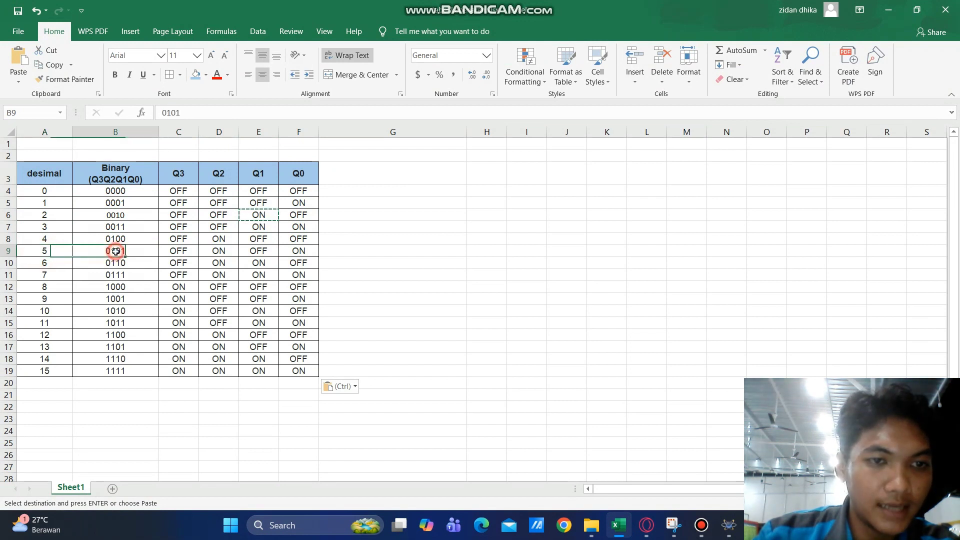
pyautogui.click(183, 255)
pyautogui.click(228, 253)
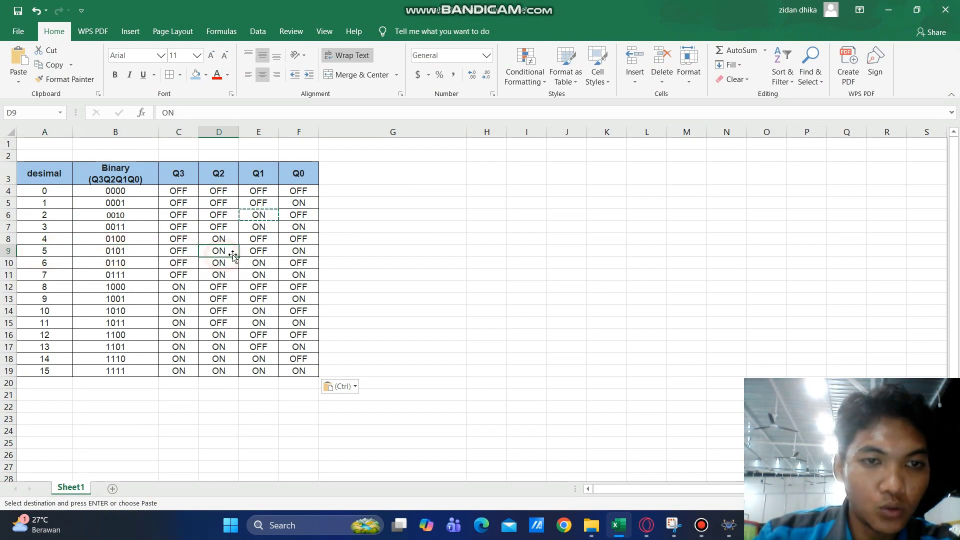
pyautogui.click(260, 253)
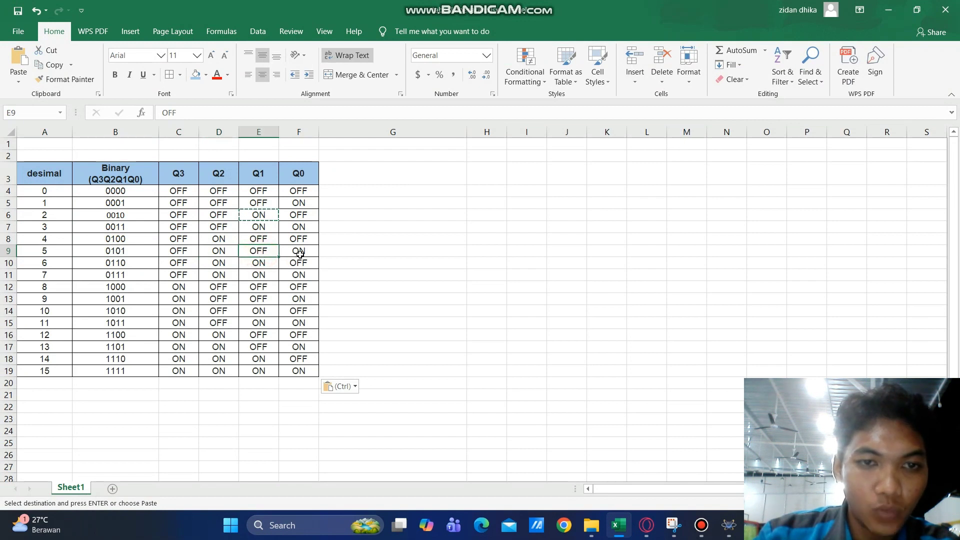
pyautogui.click(300, 254)
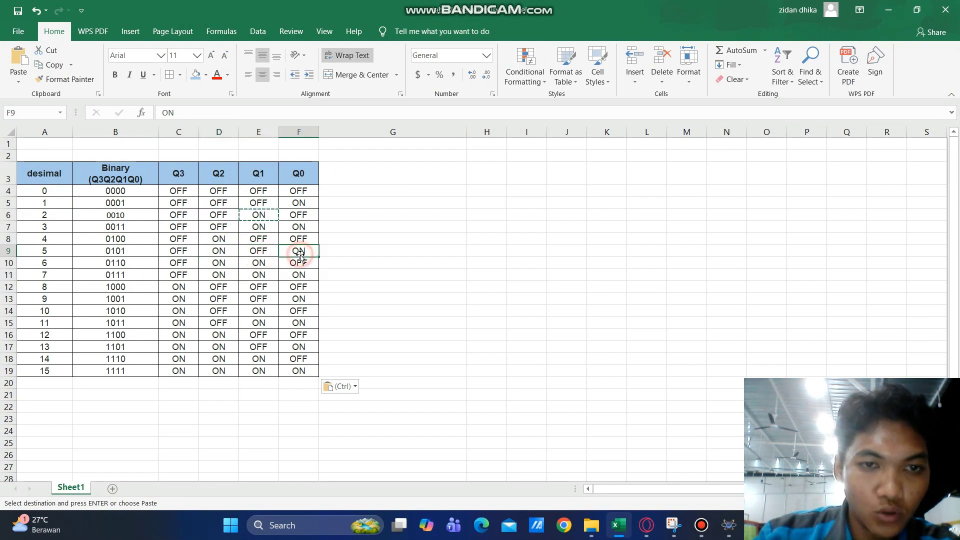
# - Examine the binary codes and the Q3 to Q0 output states in the rows for decimal 6 and 7
pyautogui.click(44, 265)
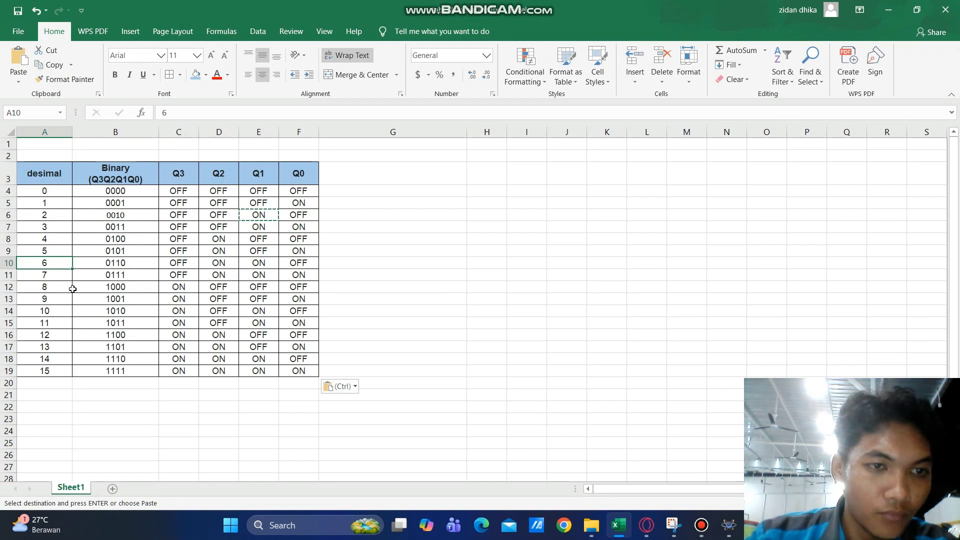
pyautogui.click(145, 267)
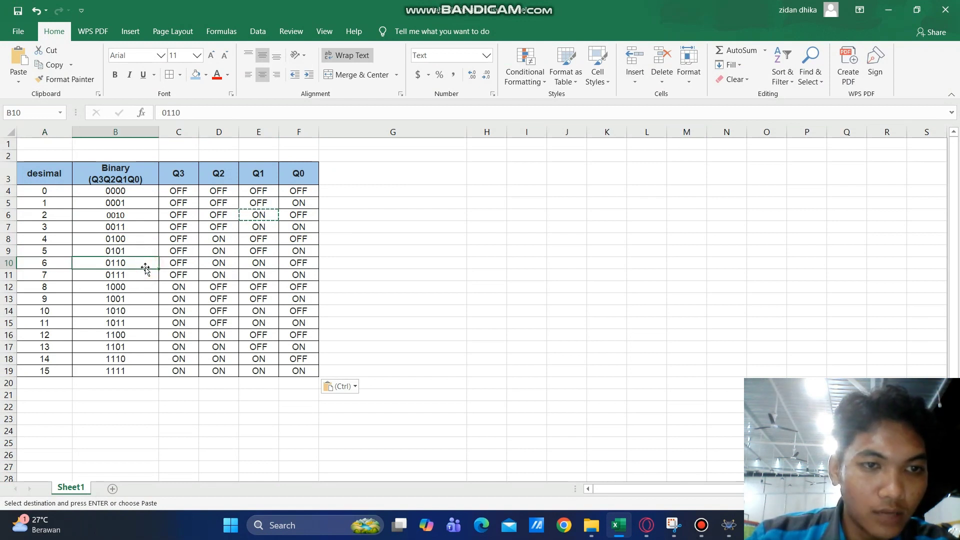
pyautogui.click(189, 268)
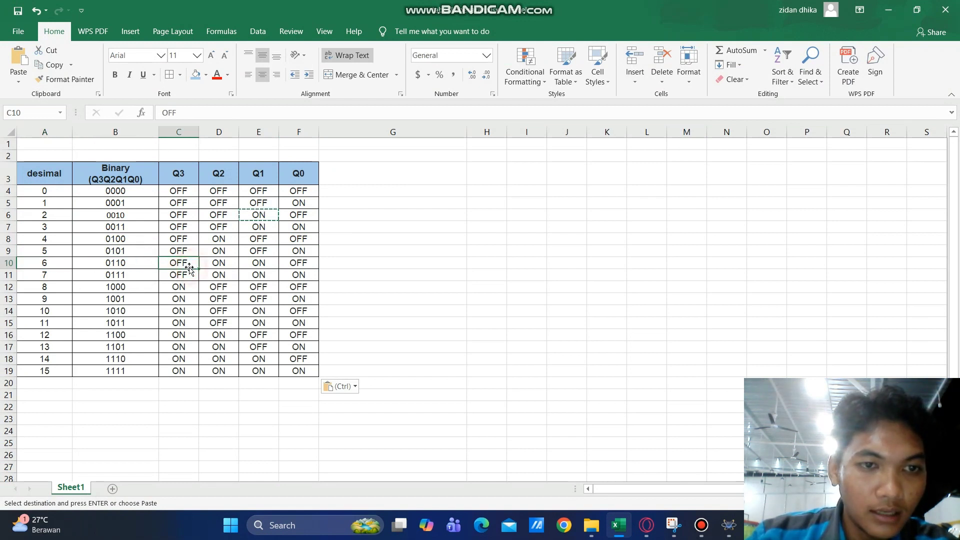
pyautogui.click(238, 265)
pyautogui.click(270, 266)
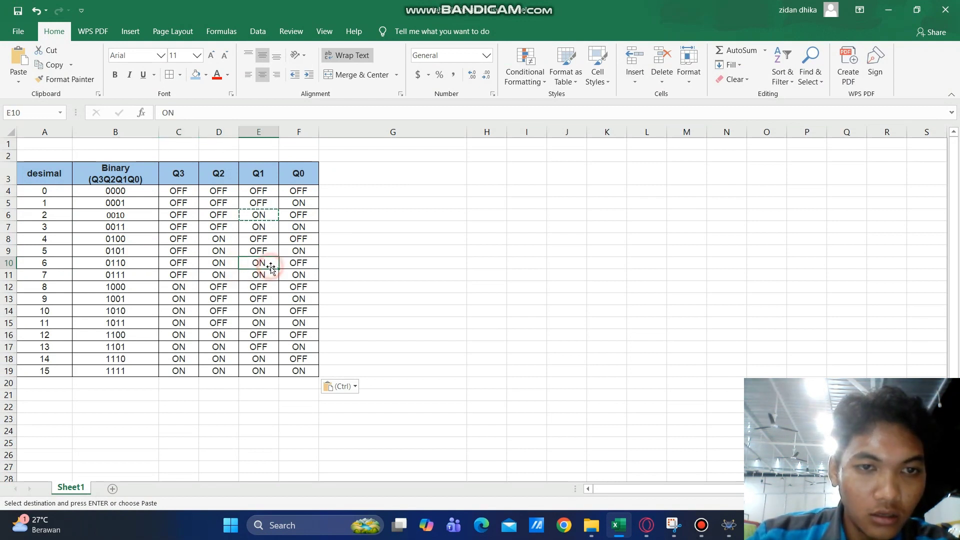
pyautogui.click(309, 267)
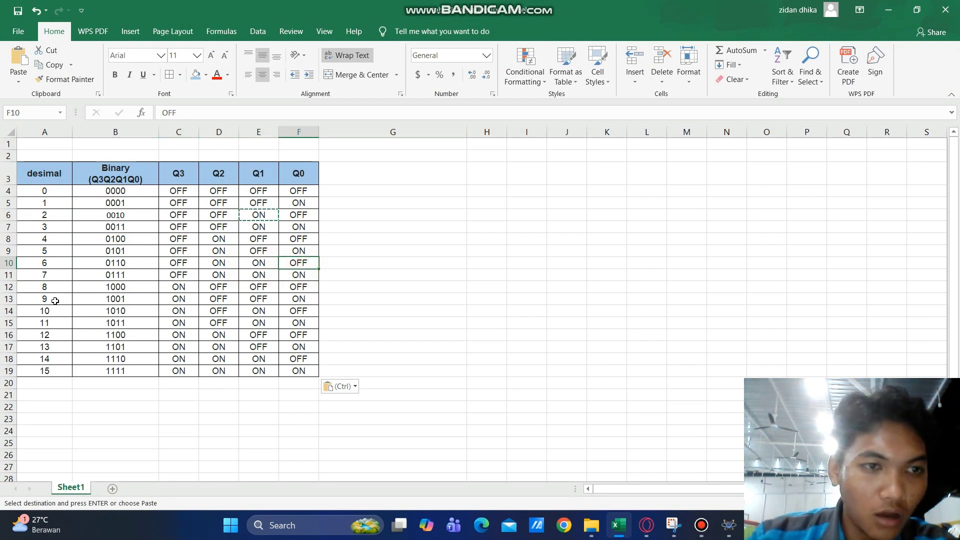
pyautogui.click(56, 275)
pyautogui.click(133, 278)
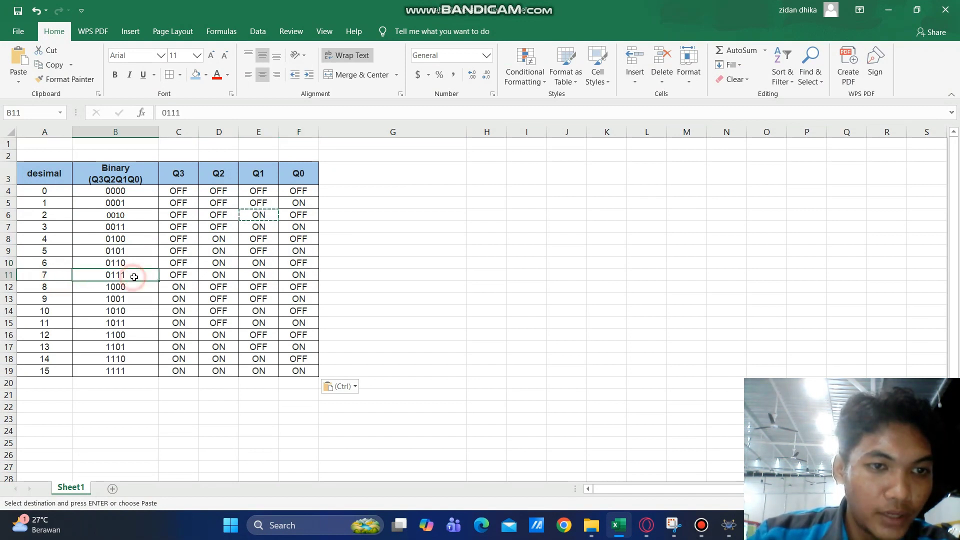
pyautogui.click(192, 276)
pyautogui.click(233, 277)
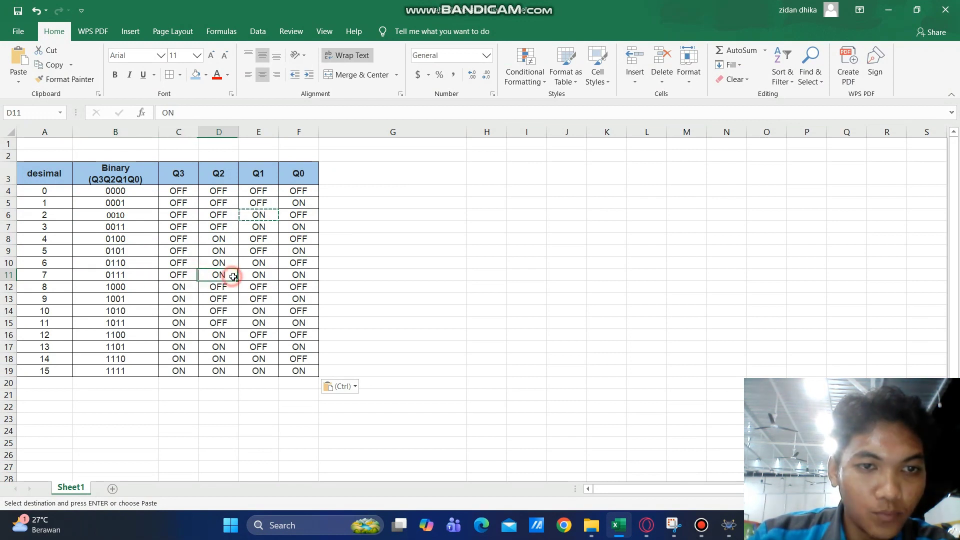
pyautogui.click(275, 276)
pyautogui.click(313, 278)
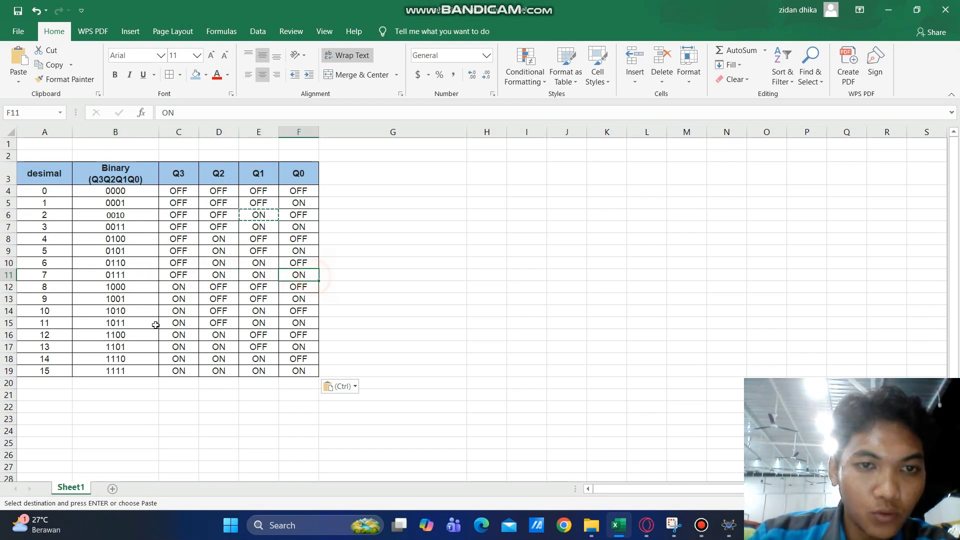
# - Check the rows for decimal 8 and 9, comparing each binary code with its Q3, Q2, Q1 and Q0 states
pyautogui.click(58, 289)
pyautogui.click(134, 288)
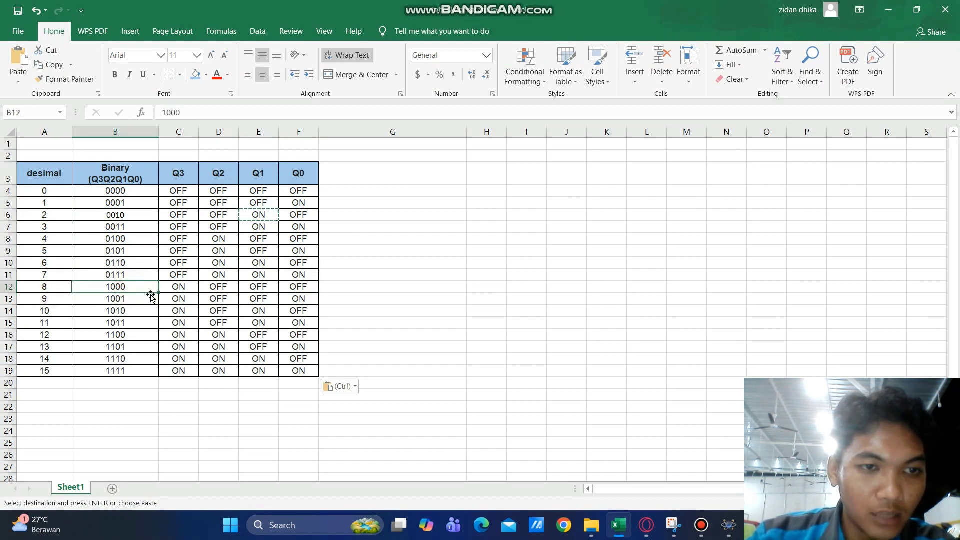
pyautogui.click(196, 290)
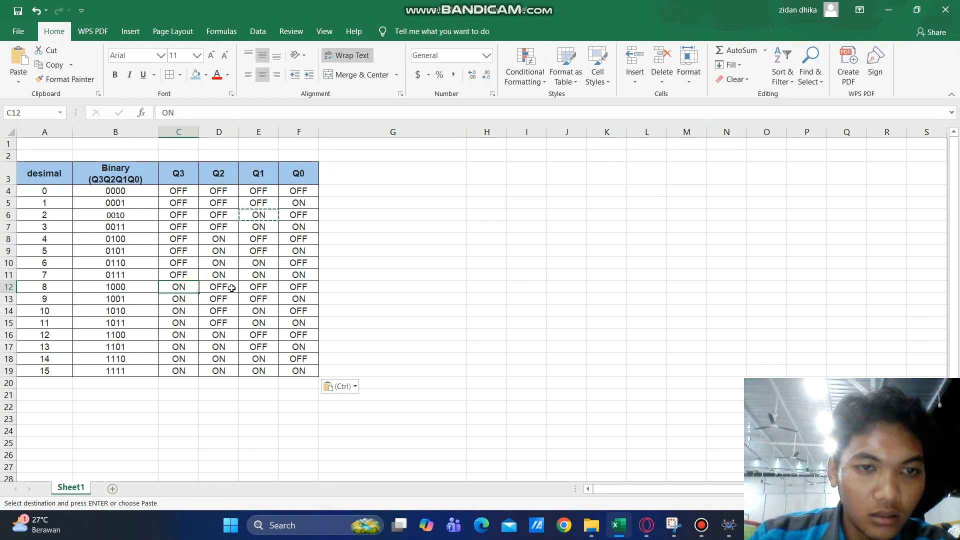
pyautogui.click(231, 288)
pyautogui.click(269, 290)
pyautogui.click(306, 289)
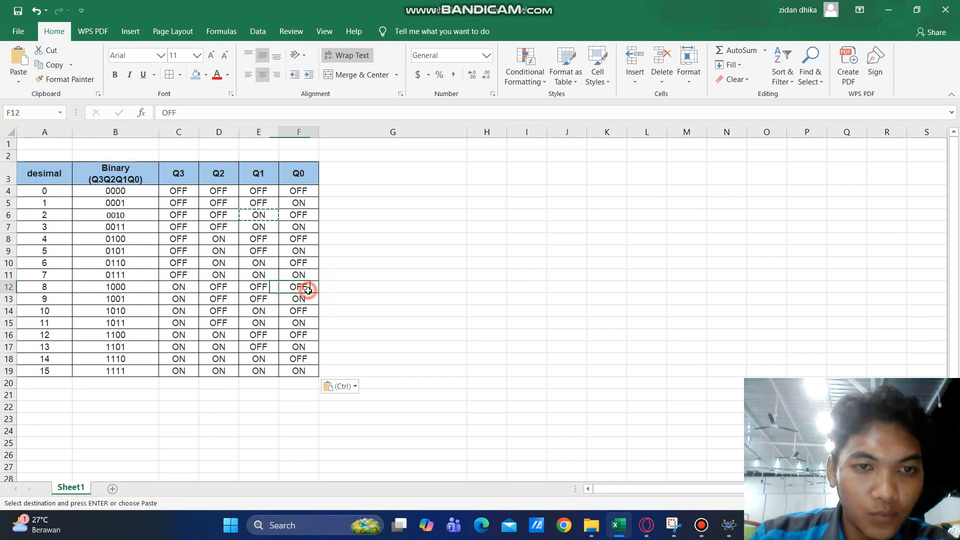
pyautogui.click(61, 303)
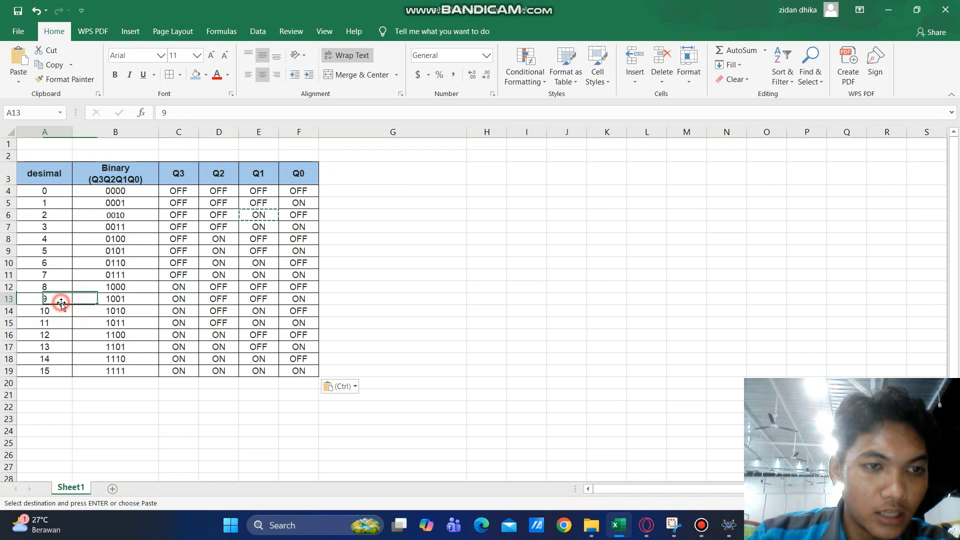
pyautogui.click(129, 301)
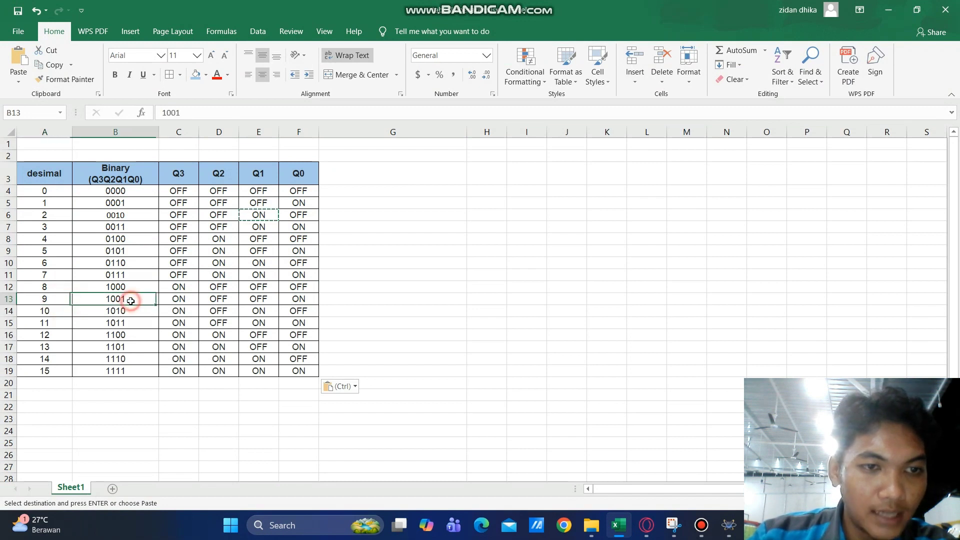
pyautogui.click(189, 303)
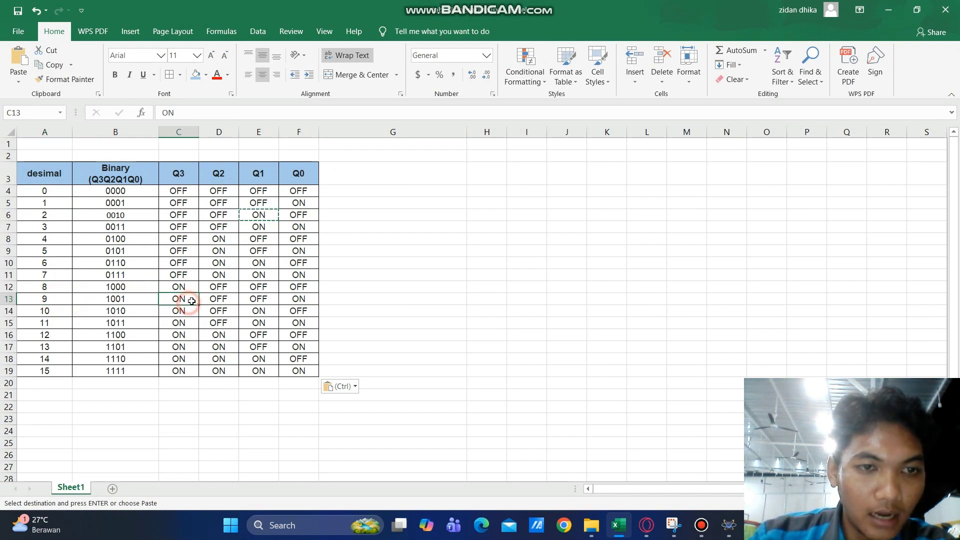
pyautogui.click(231, 302)
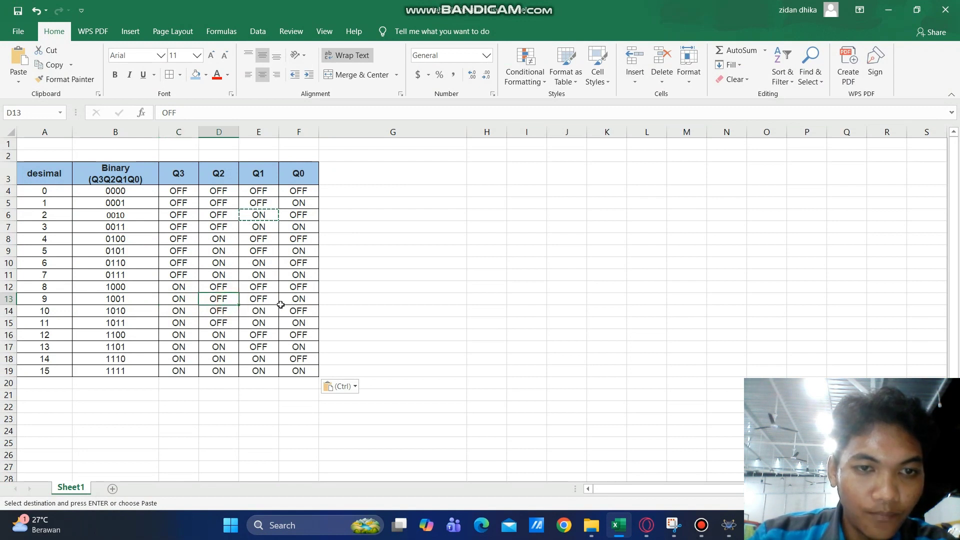
pyautogui.click(275, 304)
pyautogui.click(308, 305)
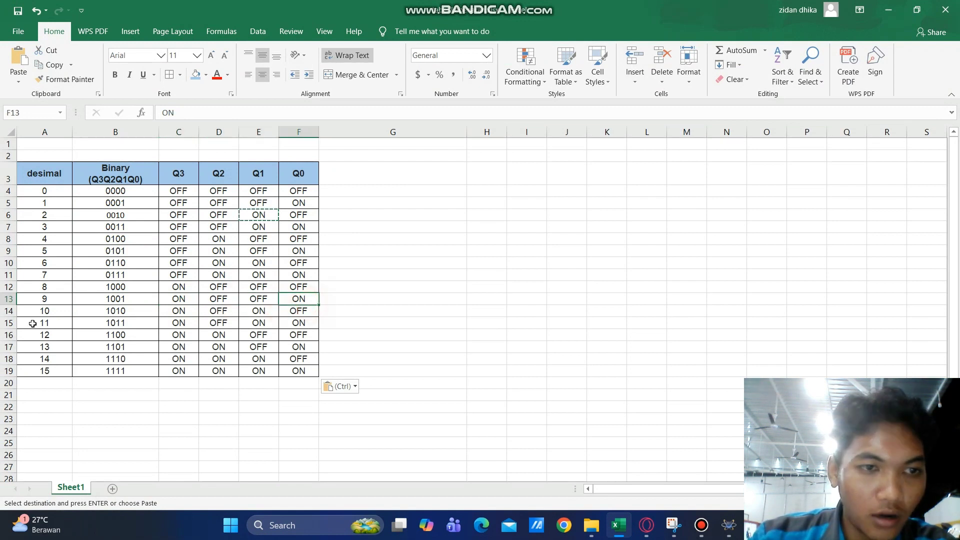
# - Compare the binary codes with the Q3 to Q0 states in the rows for decimal 10 and 11, cell by cell
pyautogui.click(59, 314)
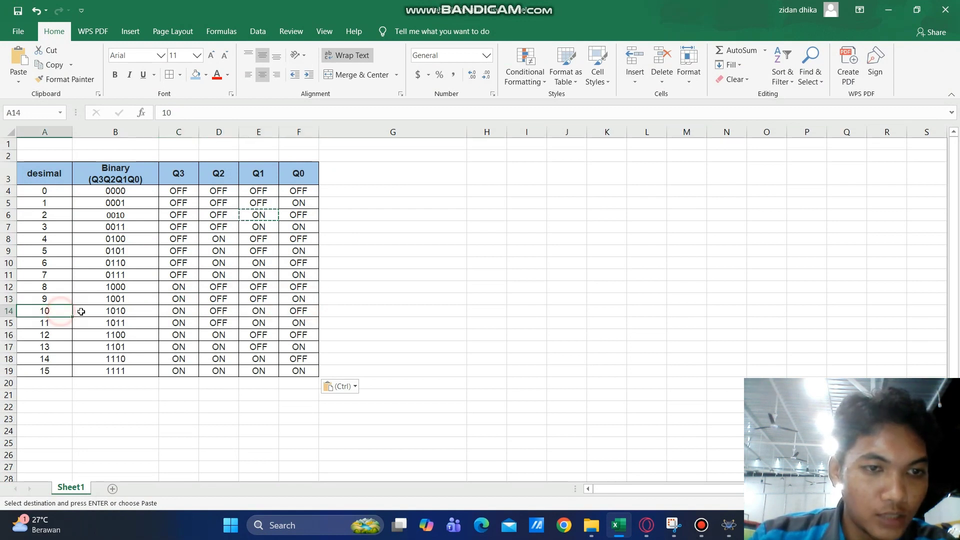
pyautogui.click(130, 315)
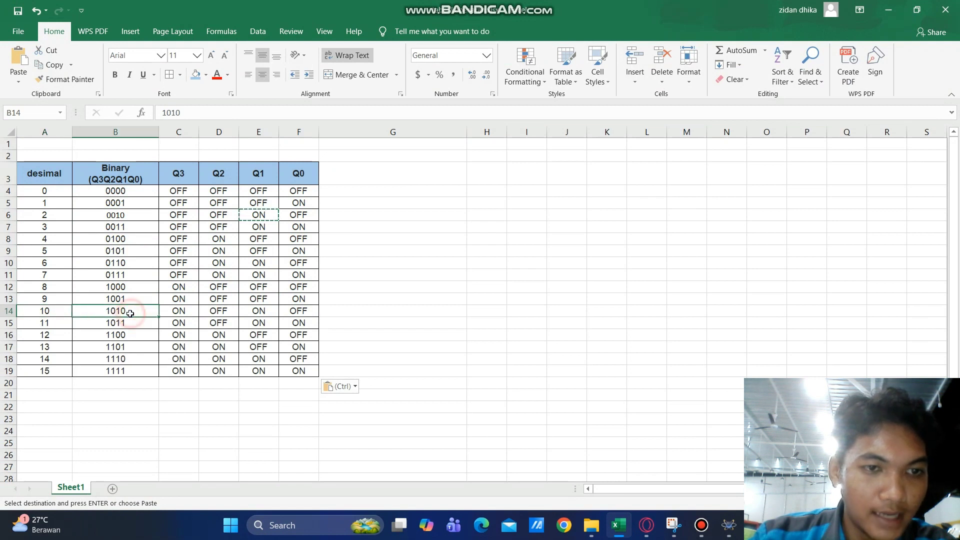
pyautogui.click(189, 314)
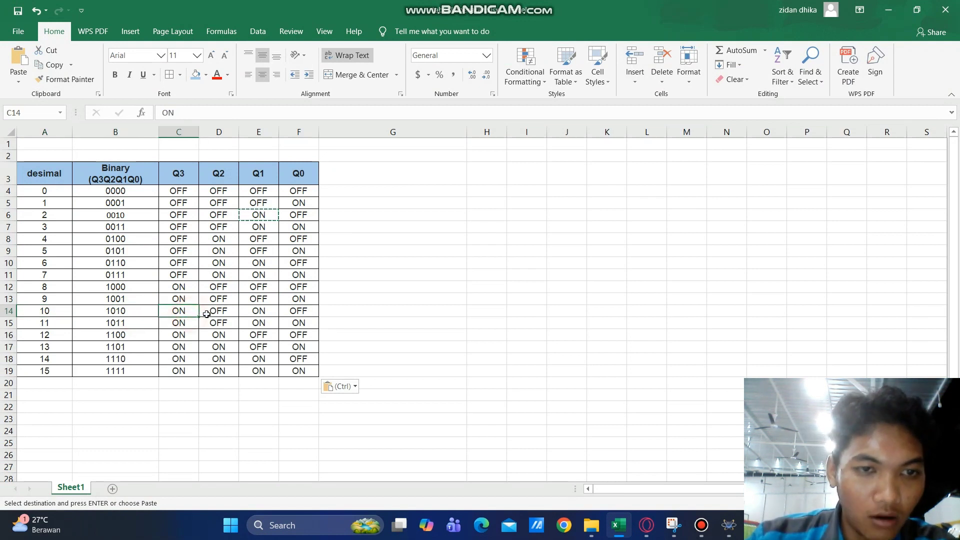
pyautogui.click(238, 312)
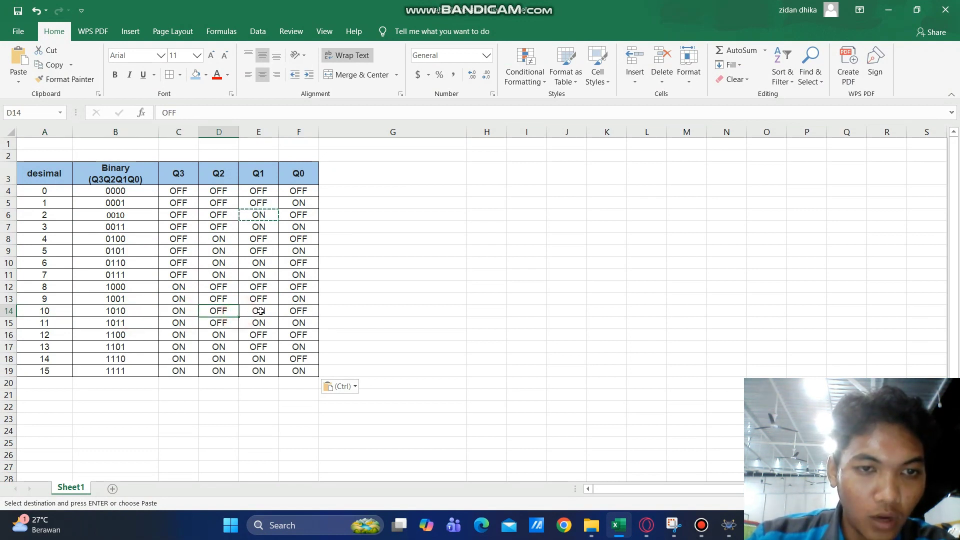
pyautogui.click(190, 314)
pyautogui.click(231, 313)
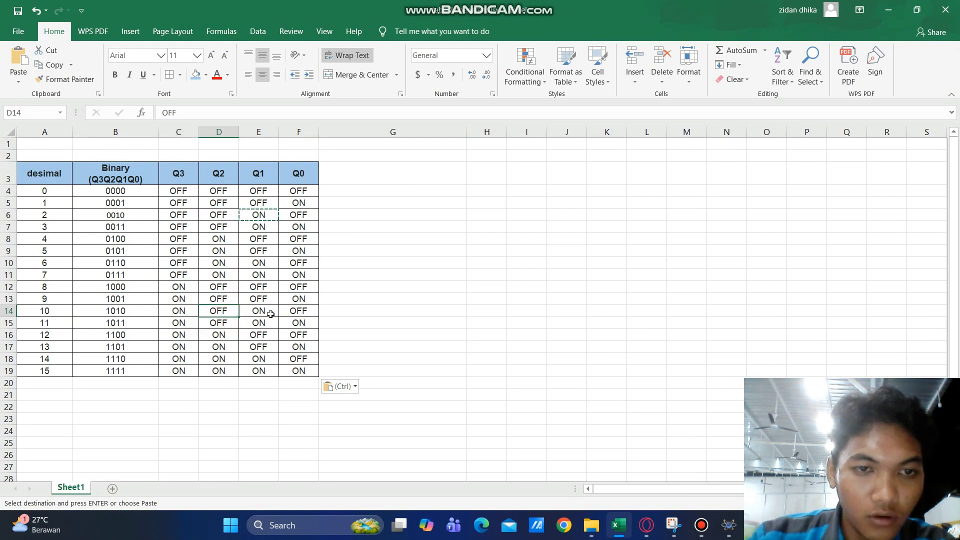
pyautogui.click(274, 312)
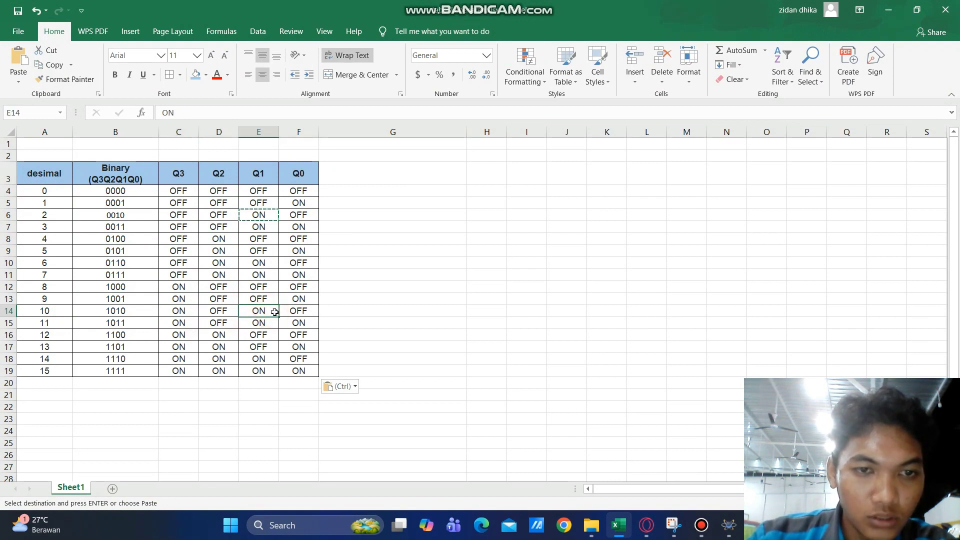
pyautogui.click(308, 313)
pyautogui.click(67, 323)
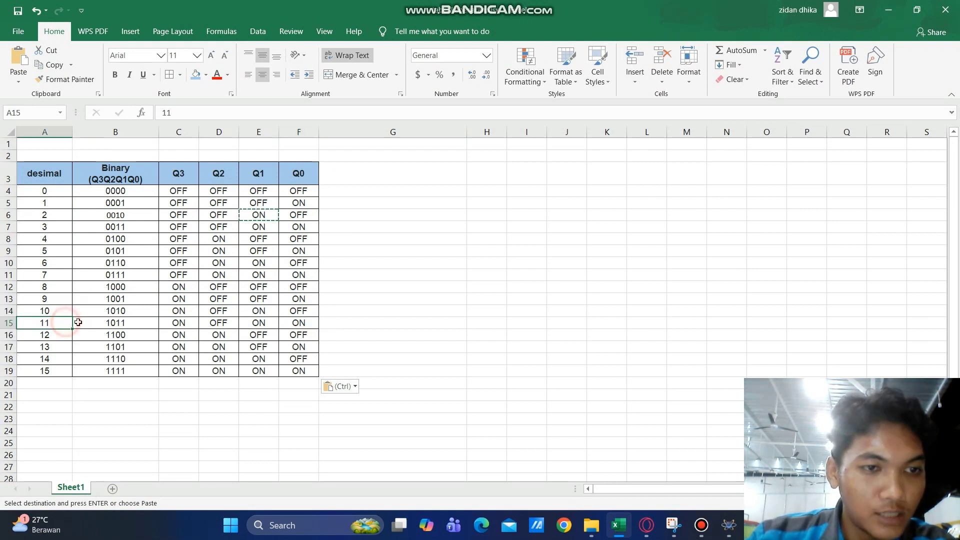
pyautogui.click(133, 325)
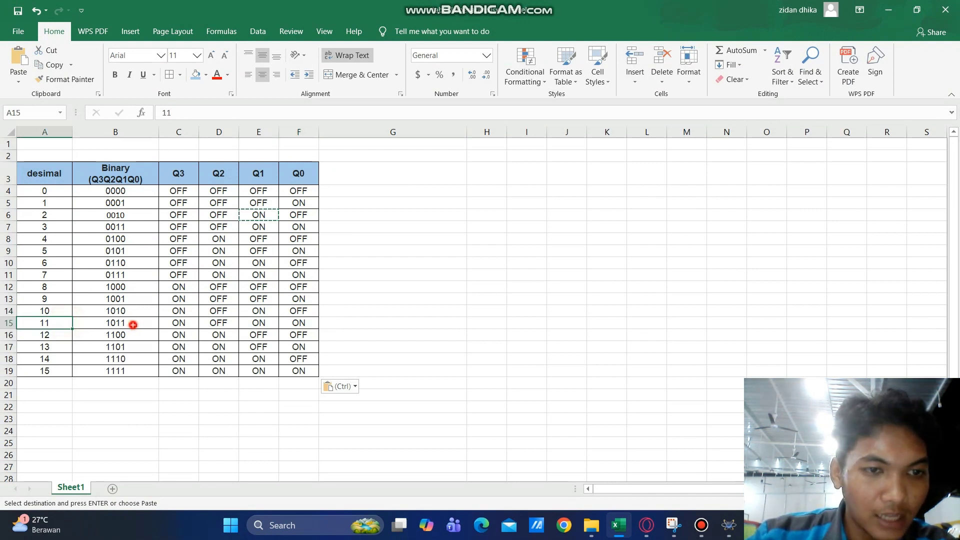
pyautogui.click(190, 326)
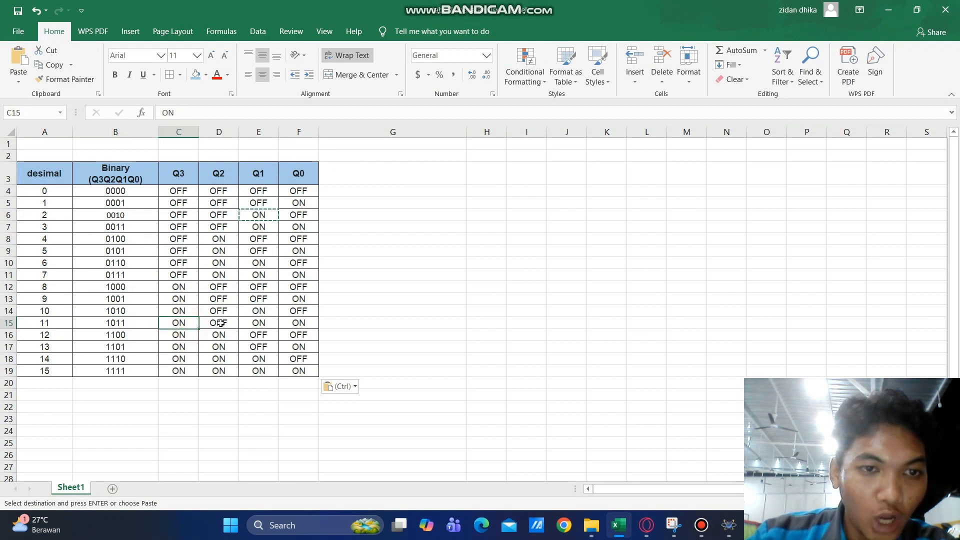
pyautogui.click(230, 326)
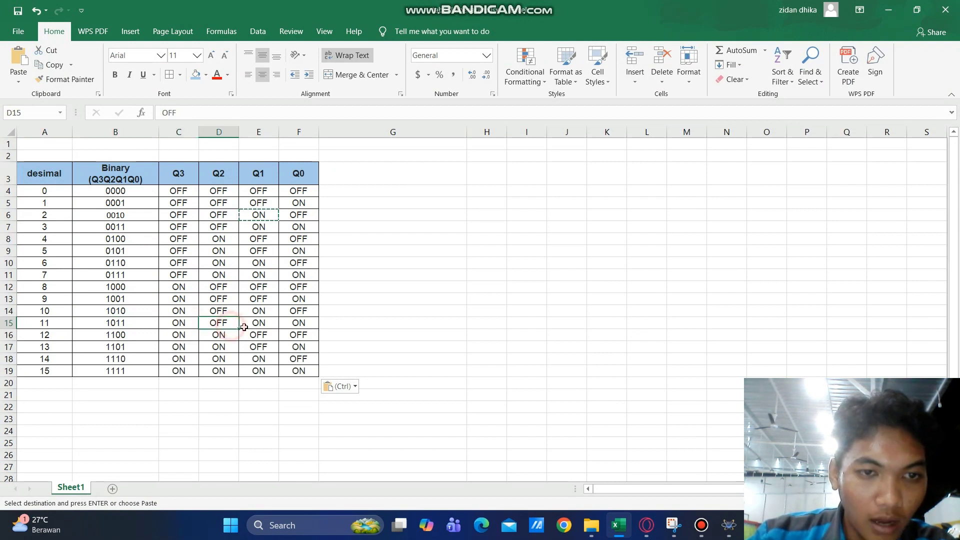
pyautogui.click(271, 325)
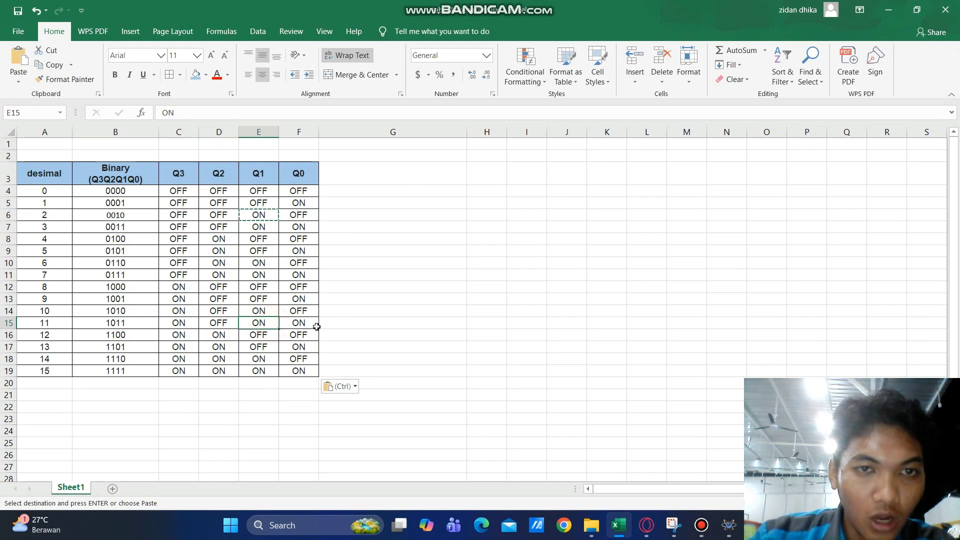
pyautogui.click(313, 326)
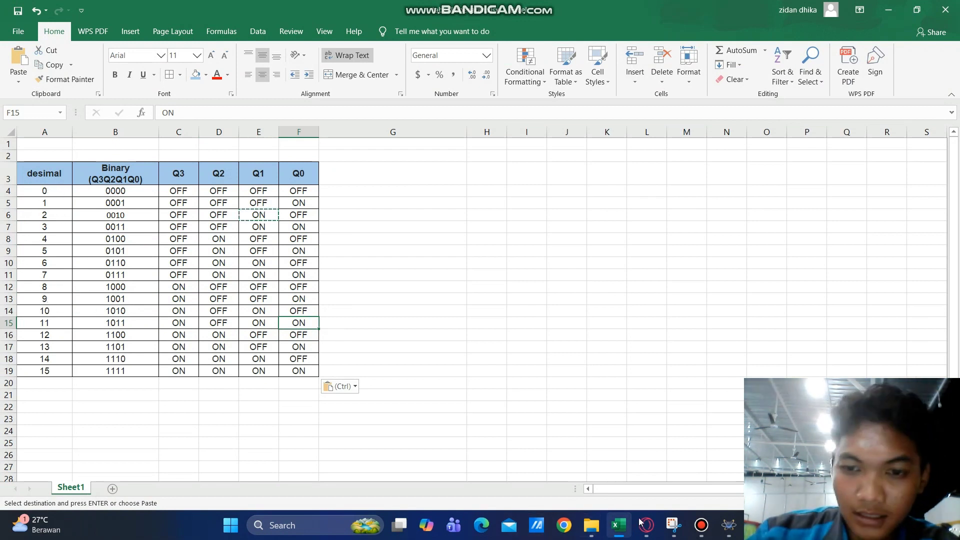
# - Switch to the running counter in Proteus, show its component device list, and return to the Excel truth table
pyautogui.click(730, 525)
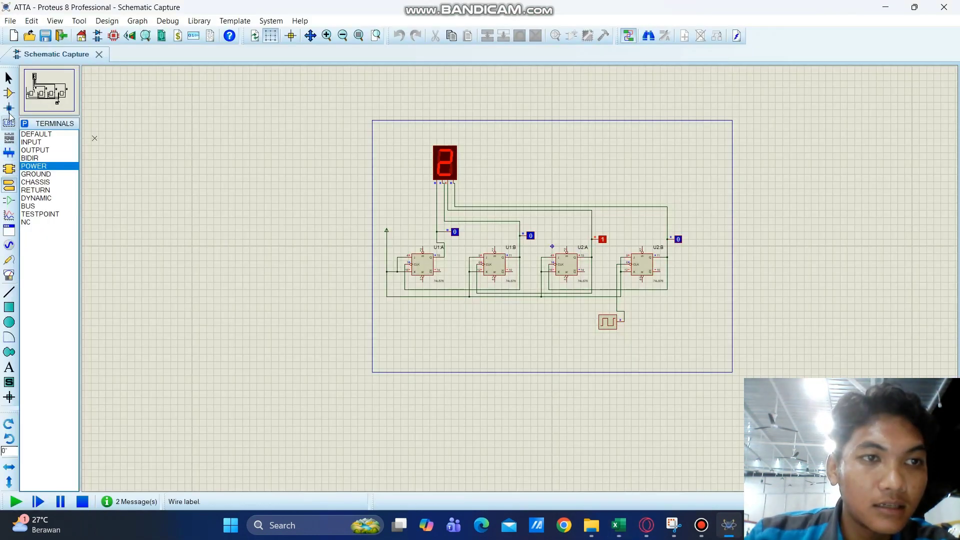
pyautogui.click(9, 93)
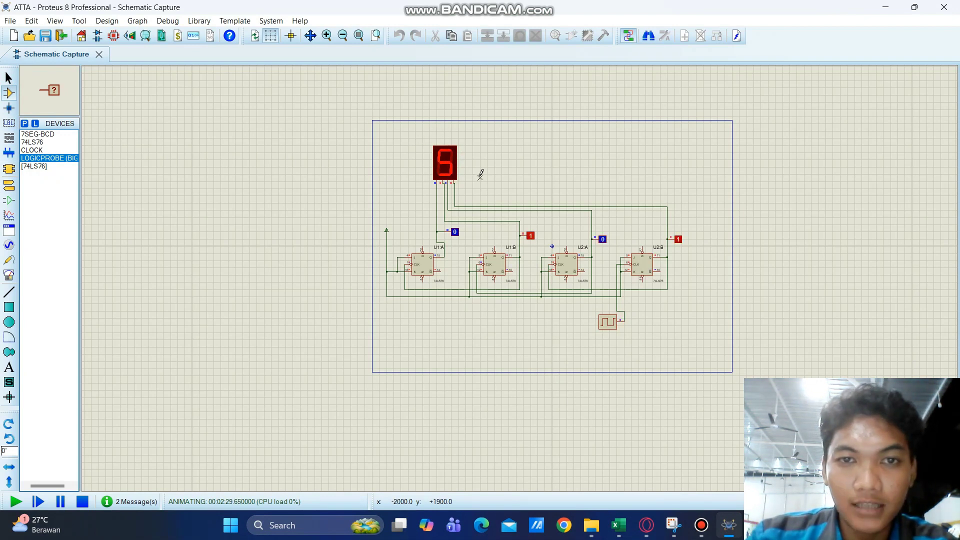
pyautogui.click(619, 529)
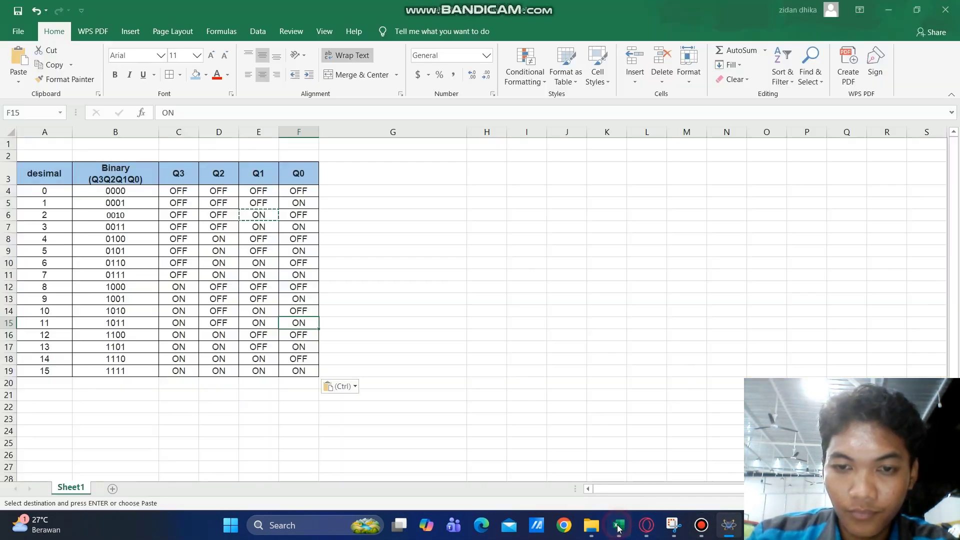
# - Go through the decimal values 10 to 15 in the truth table, and finish on an empty cell beside the table
pyautogui.click(45, 312)
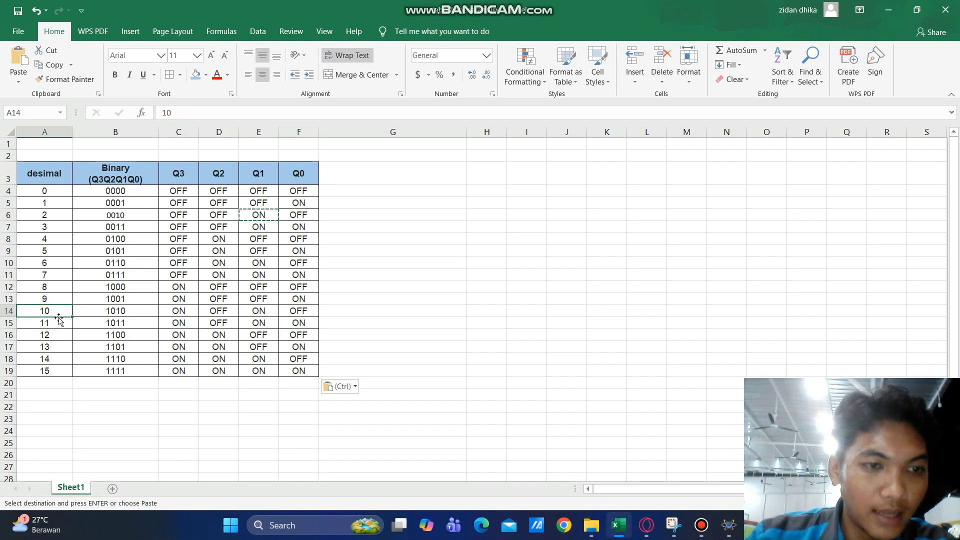
pyautogui.click(59, 323)
pyautogui.click(59, 337)
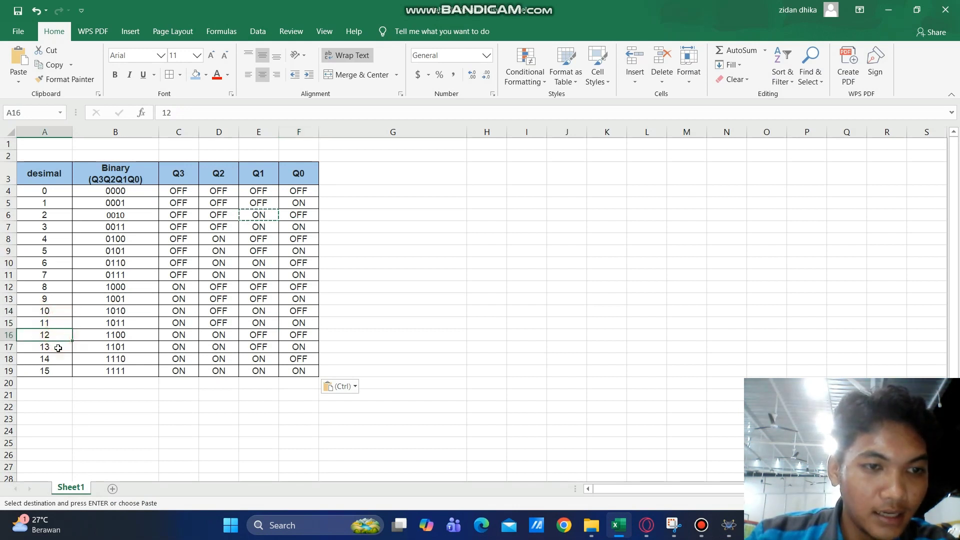
pyautogui.click(58, 349)
pyautogui.click(58, 359)
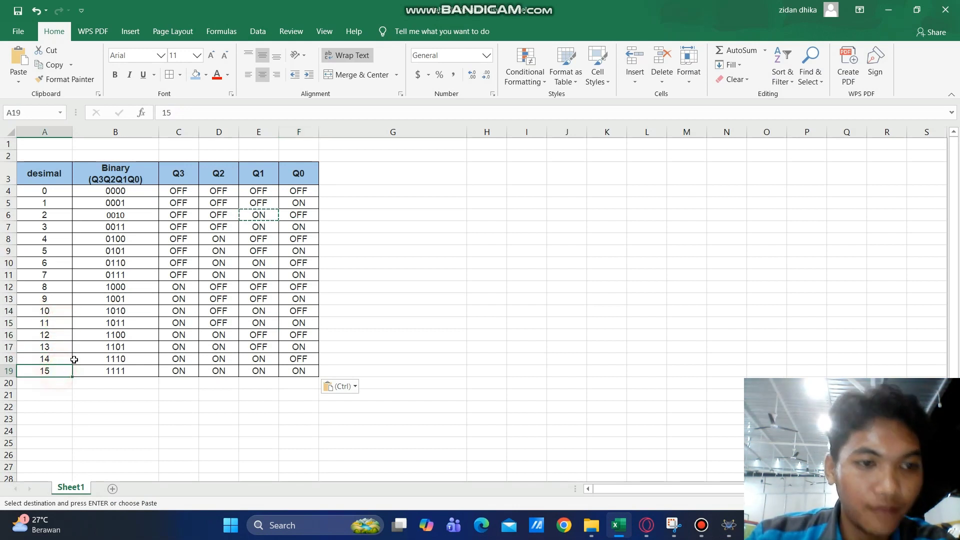
pyautogui.click(382, 334)
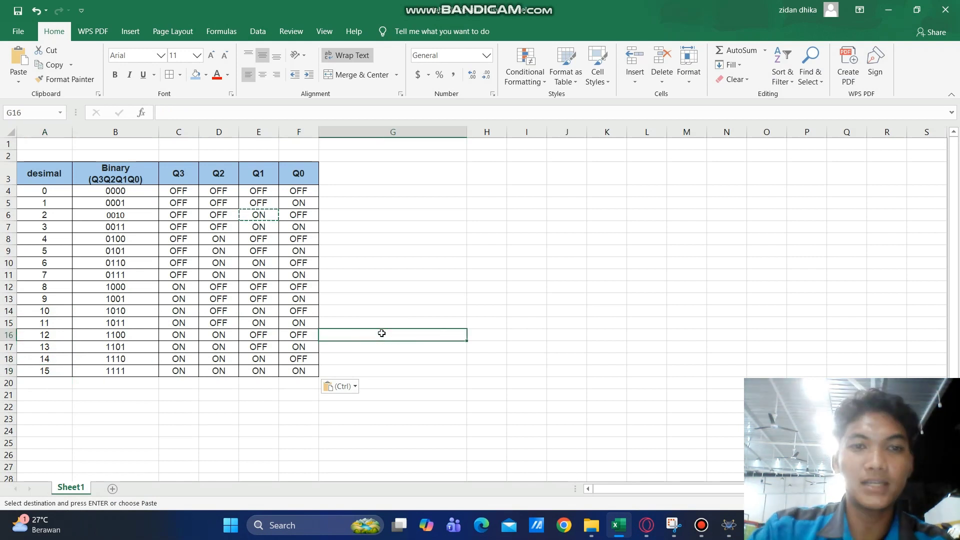